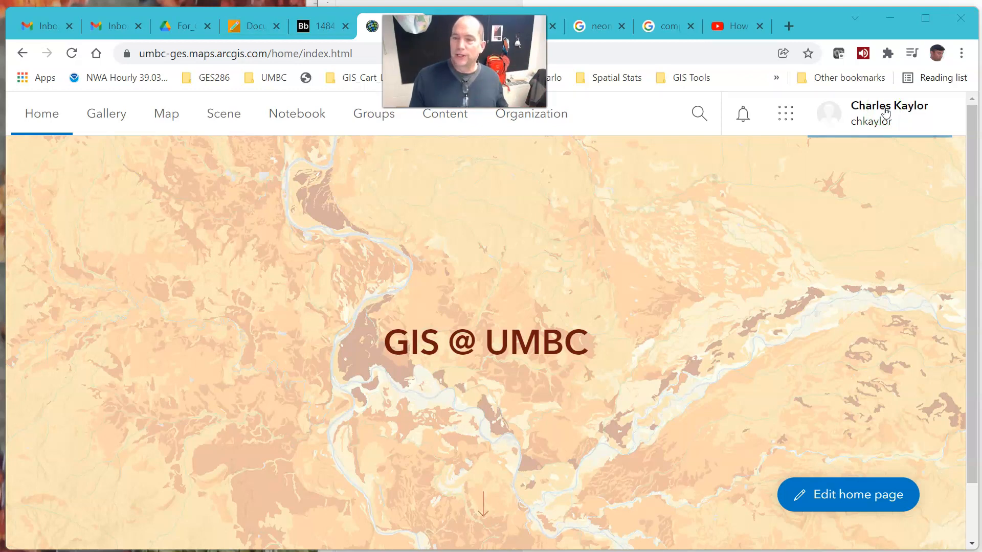
Check the licensed products in the account settings and view the ArcGIS Pro download options, then close them
left_click(887, 112)
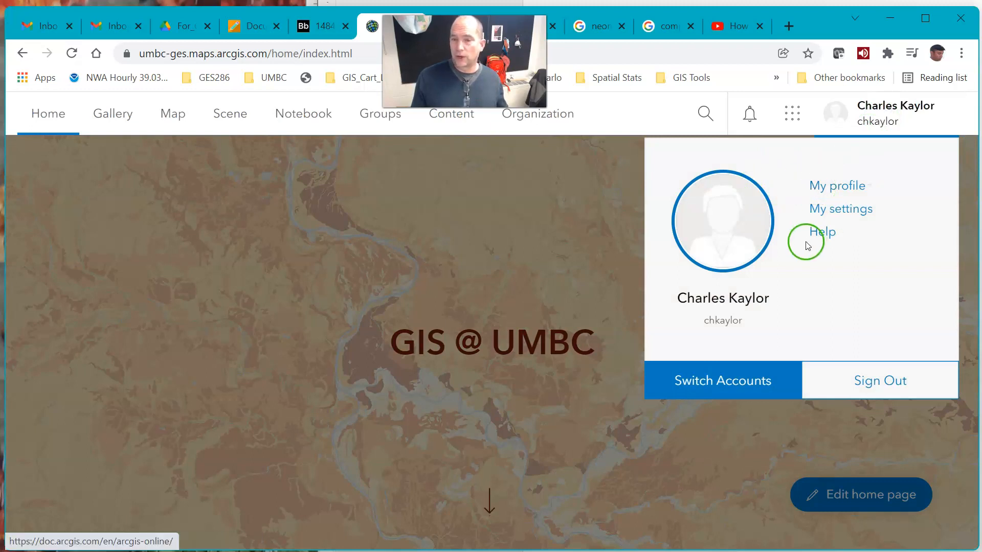
left_click(863, 210)
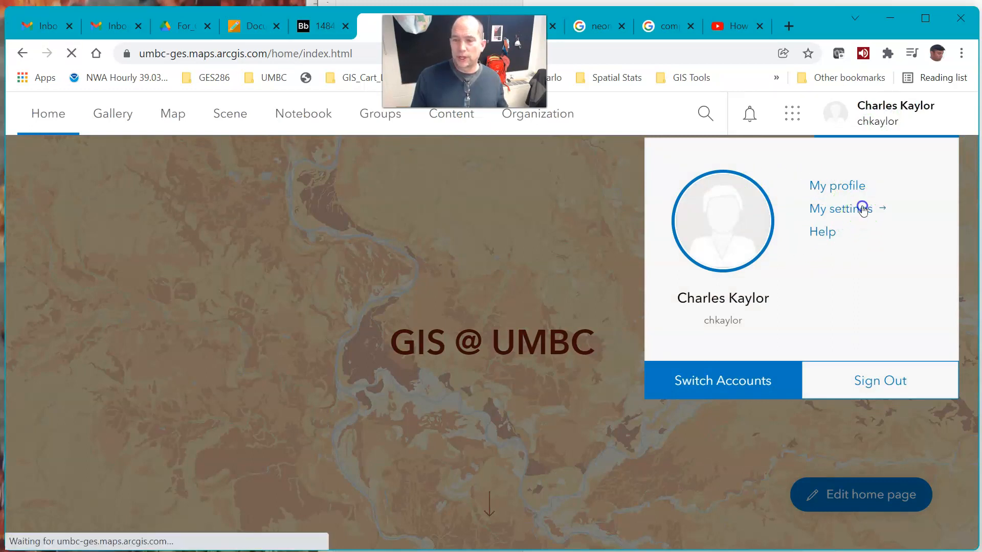
left_click(322, 399)
left_click(77, 303)
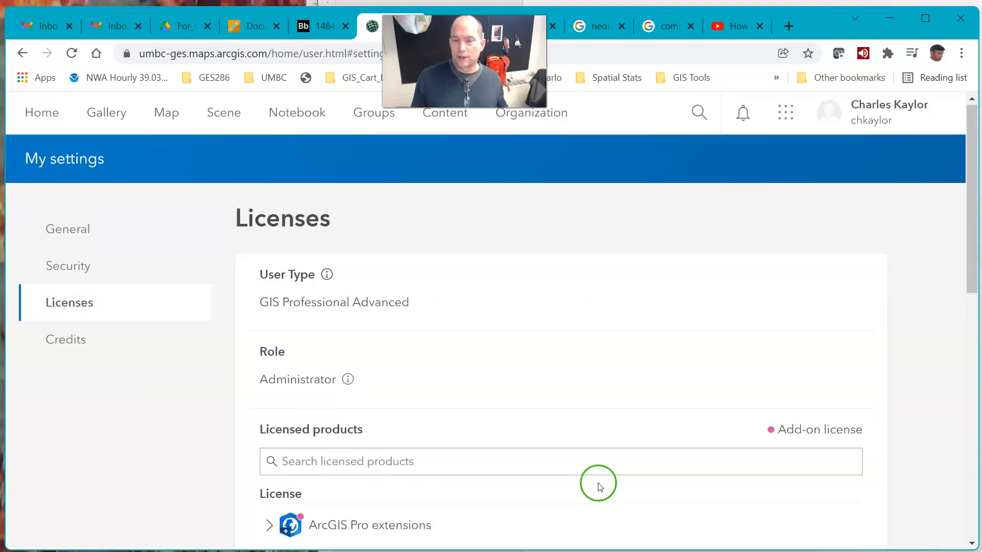
scroll(596, 482, "down", 10)
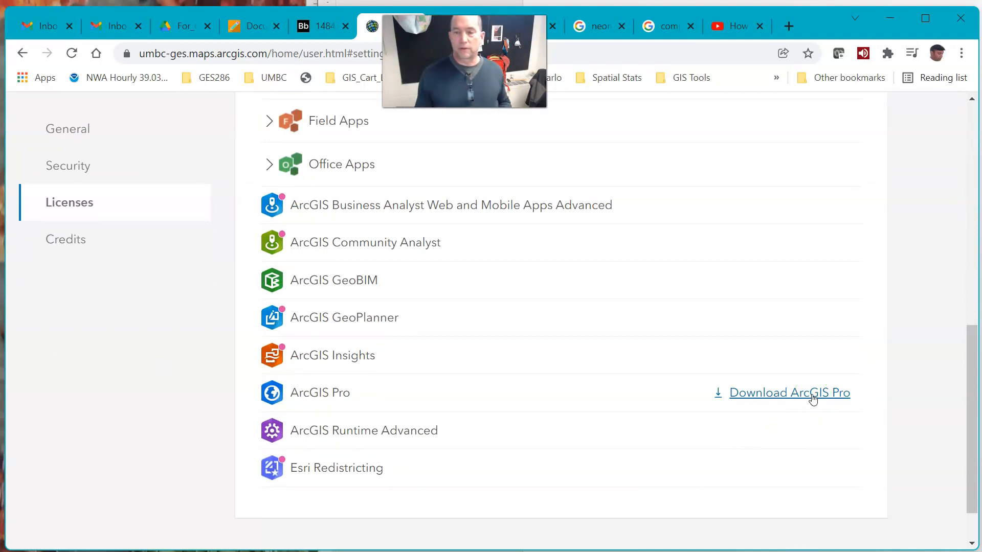
left_click(813, 394)
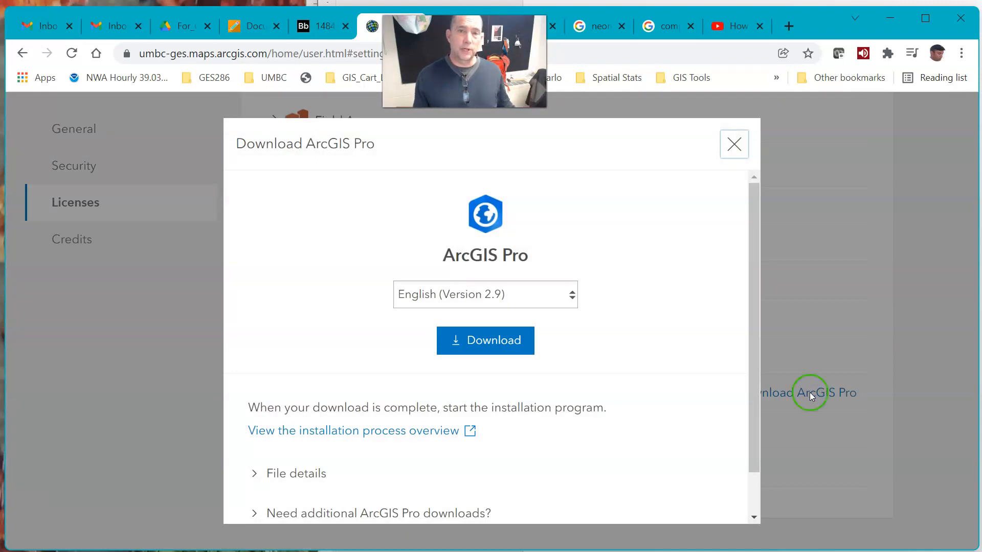
left_click(735, 149)
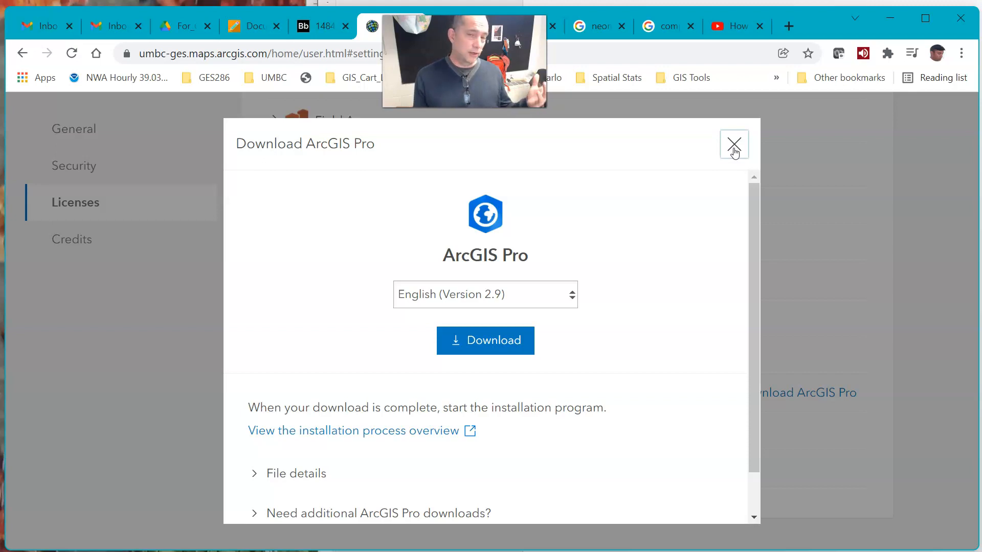
left_click(734, 146)
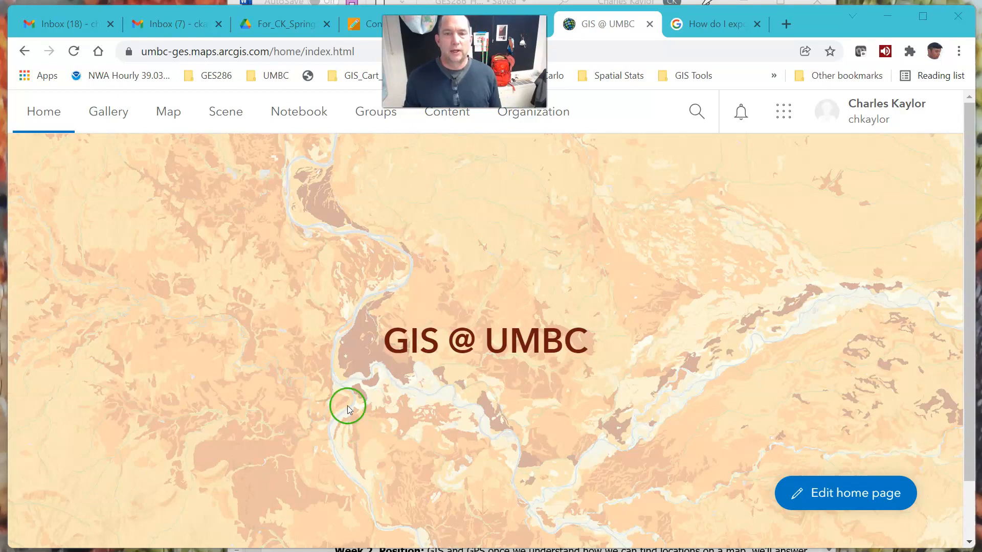
Look through the account's groups and own content, and bring up the options for adding a new item
left_click(381, 117)
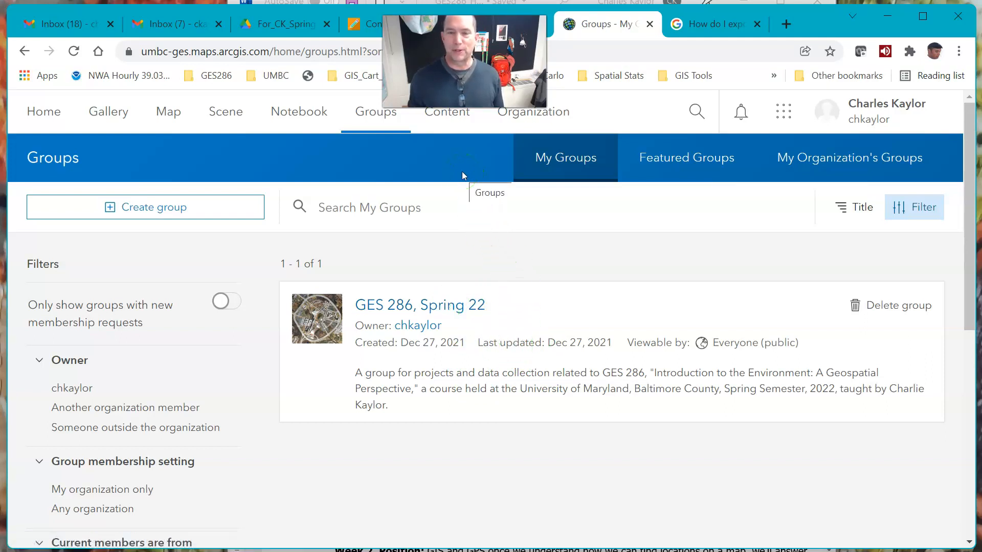
left_click(453, 118)
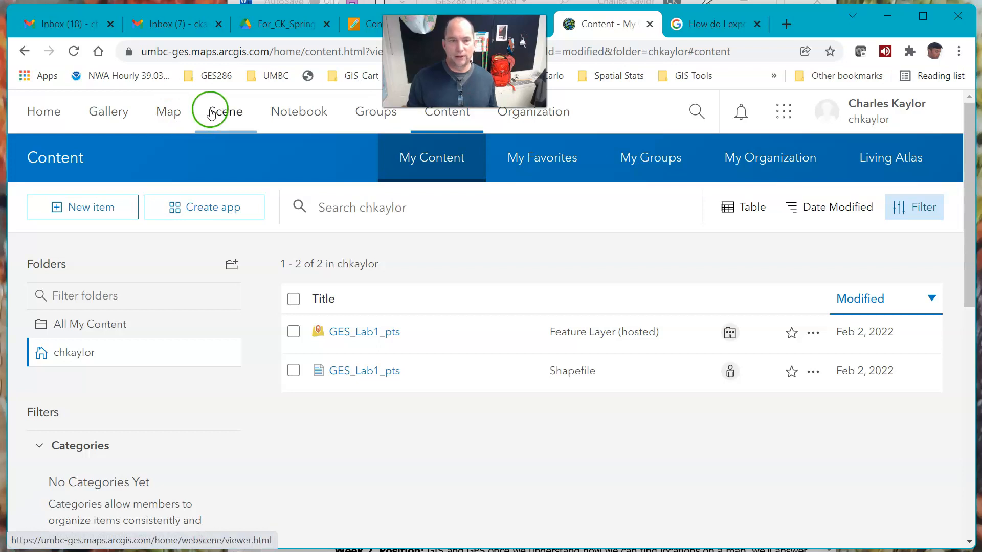
left_click(84, 207)
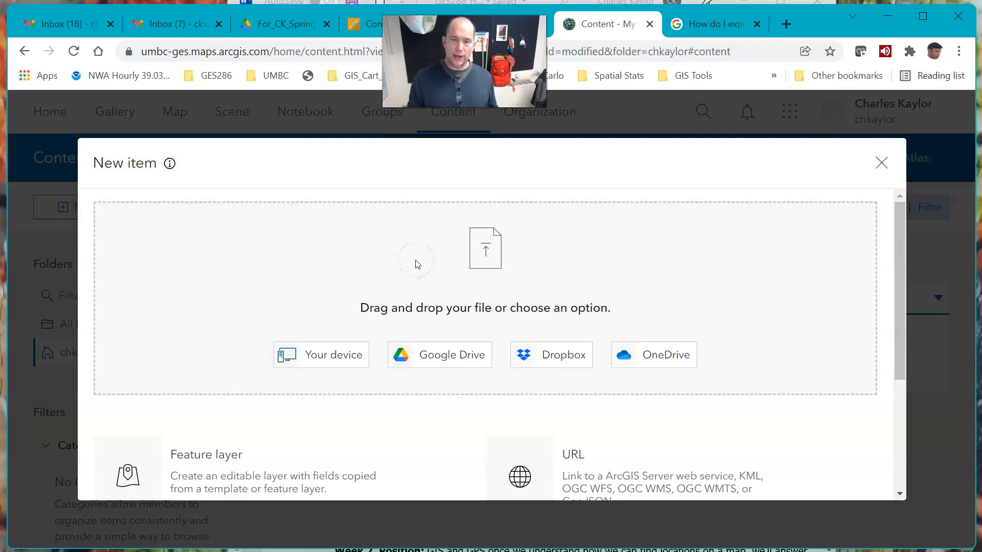
Locate DATA: Lab1_pts.zip in the Blackboard course content, then return to ArcGIS Online and dismiss the new item dialog
left_click(367, 30)
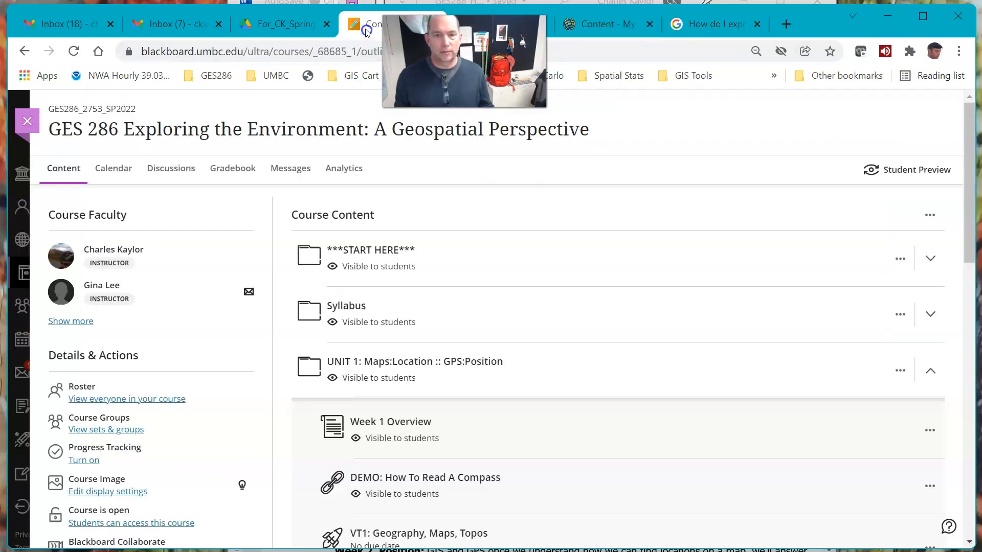
scroll(491, 323, "down", 6)
scroll(496, 319, "down", 3)
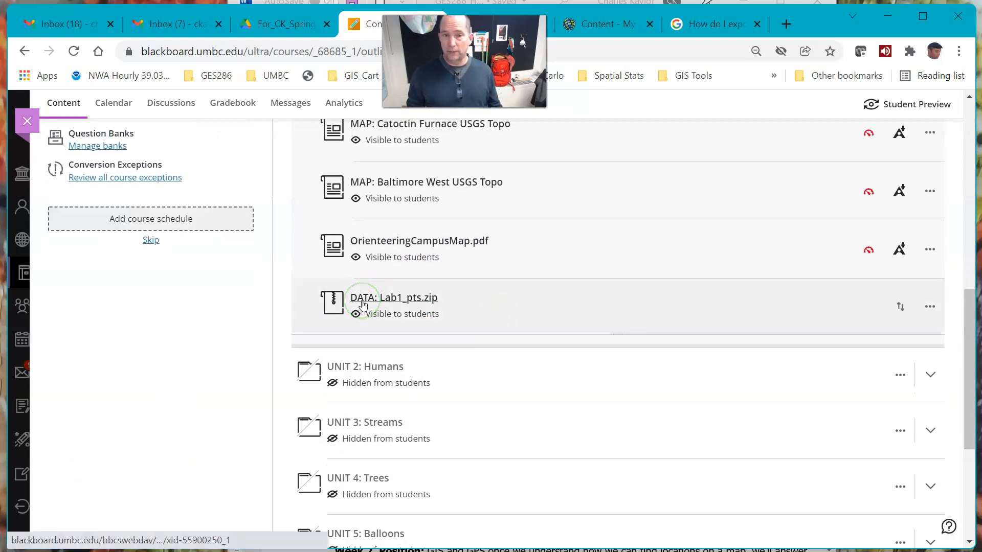
left_click(584, 33)
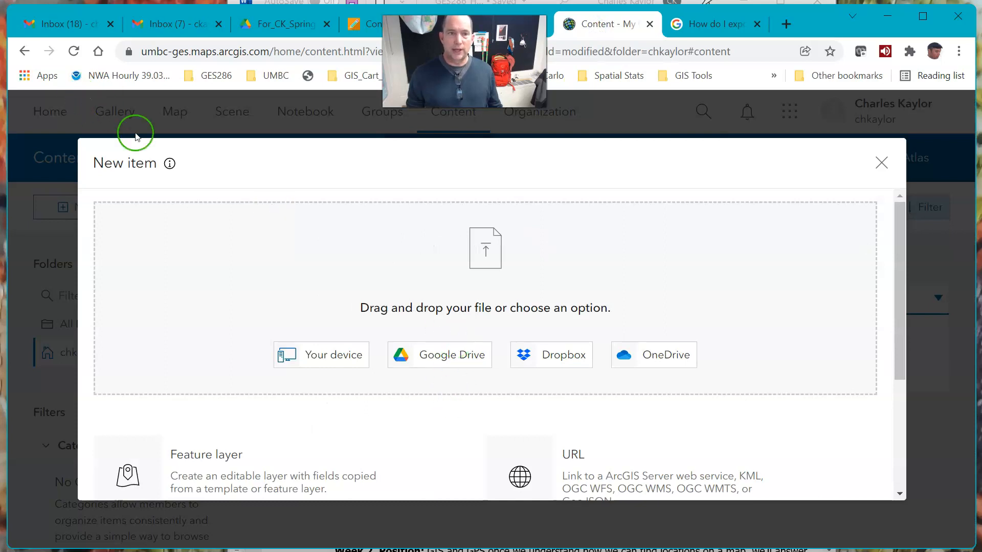
left_click(882, 164)
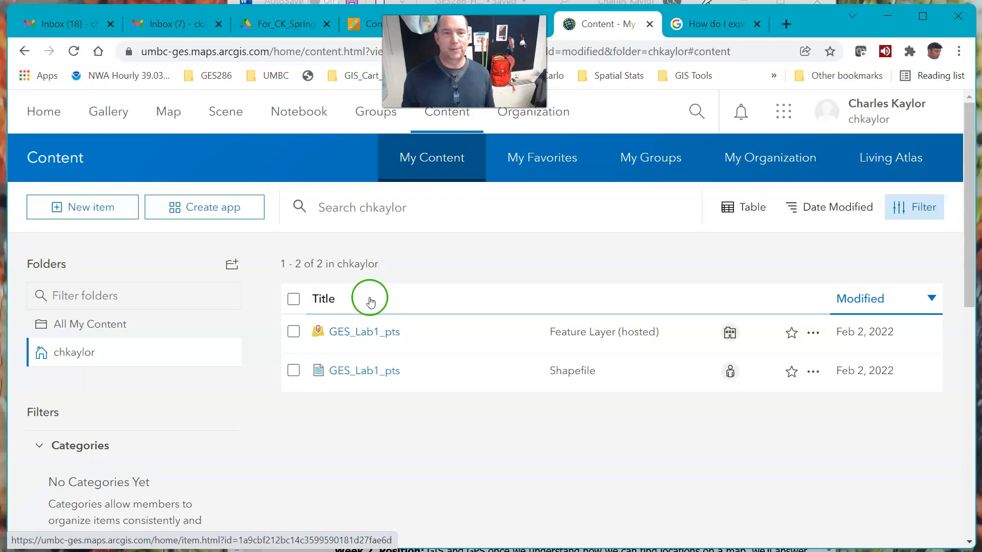
Start a new map and add the GES_Lab1_pts layer from the organization's layers
left_click(162, 113)
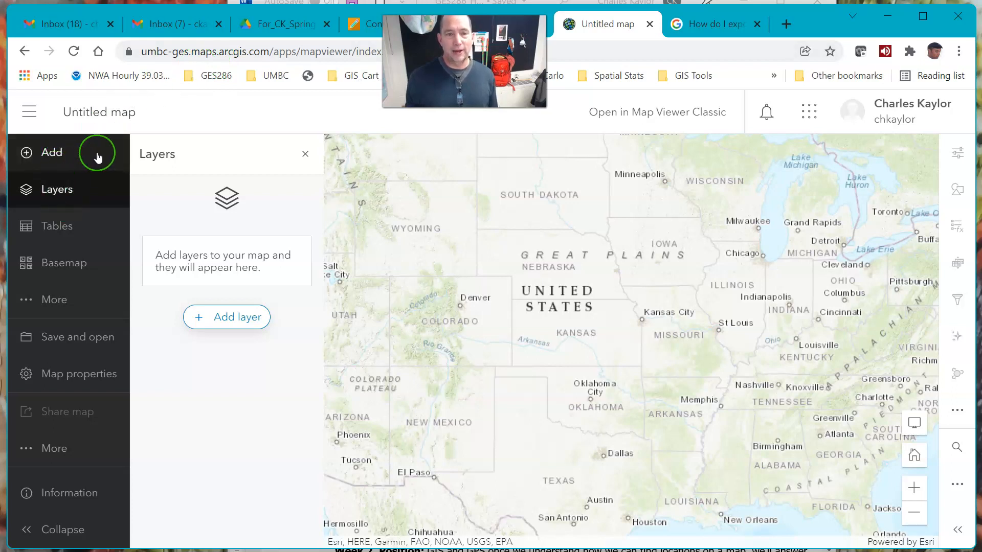
left_click(55, 153)
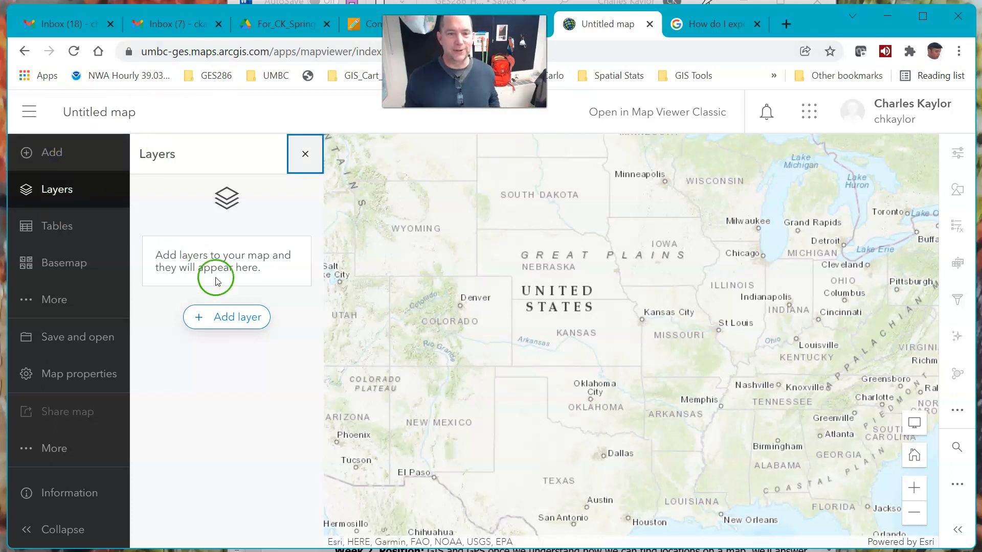
left_click(237, 317)
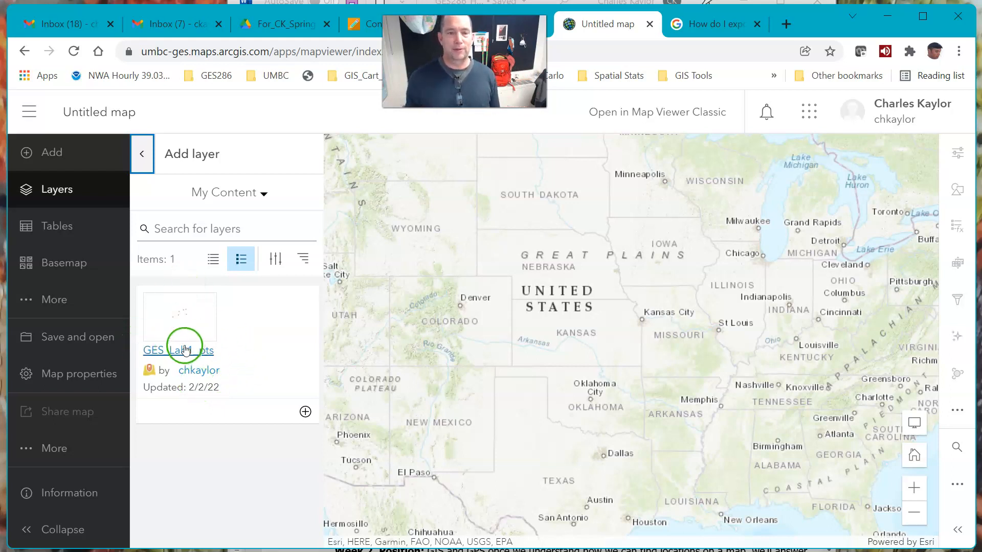
left_click(264, 194)
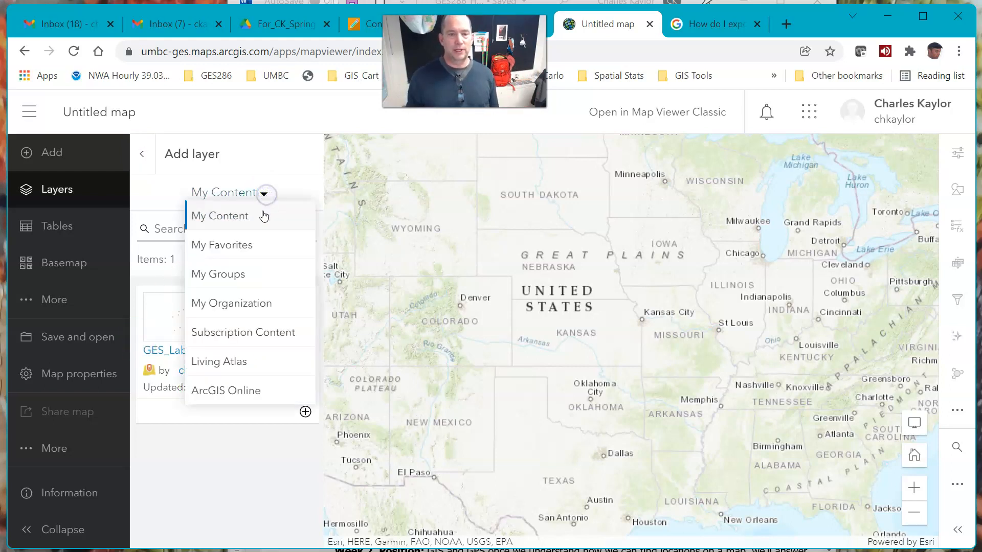
left_click(254, 303)
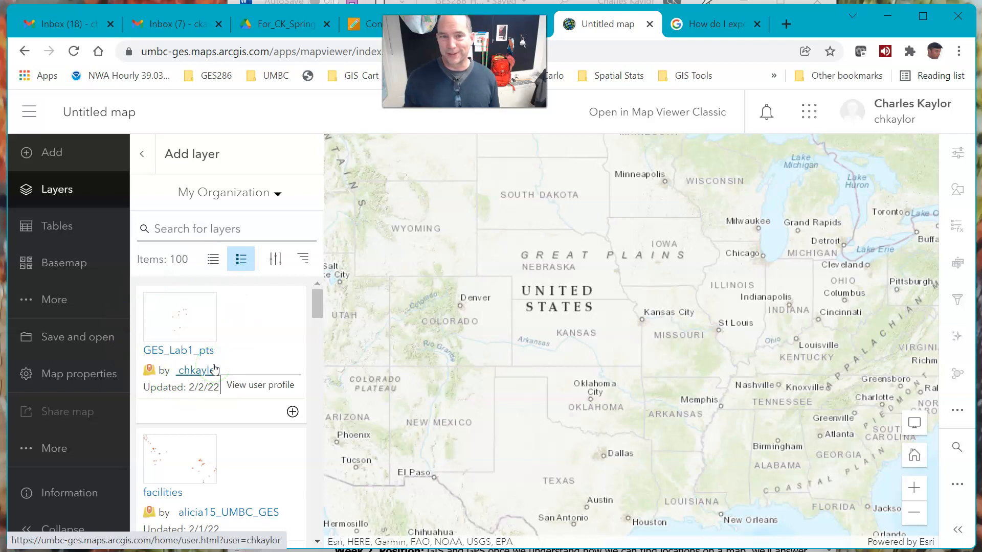
left_click(202, 340)
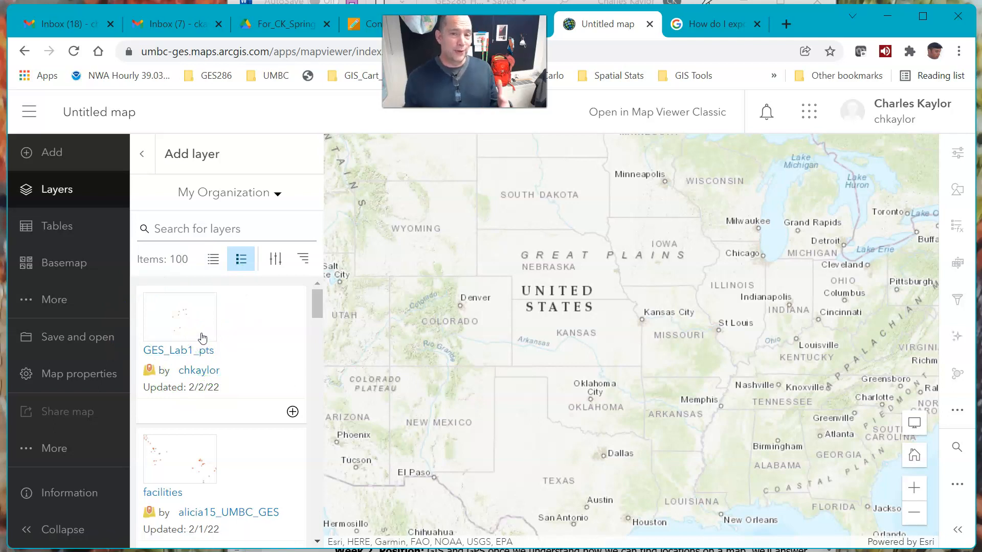
left_click(292, 411)
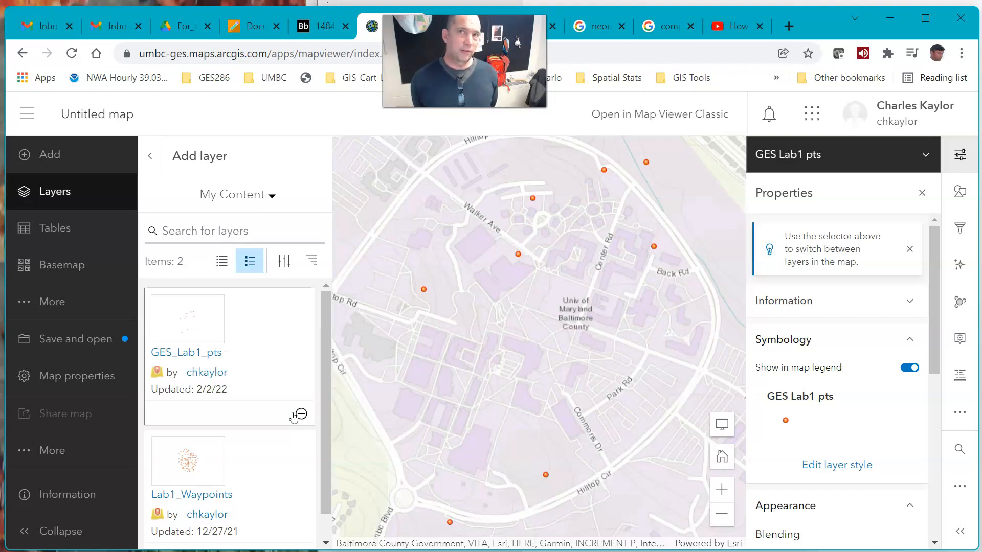
left_click(665, 237)
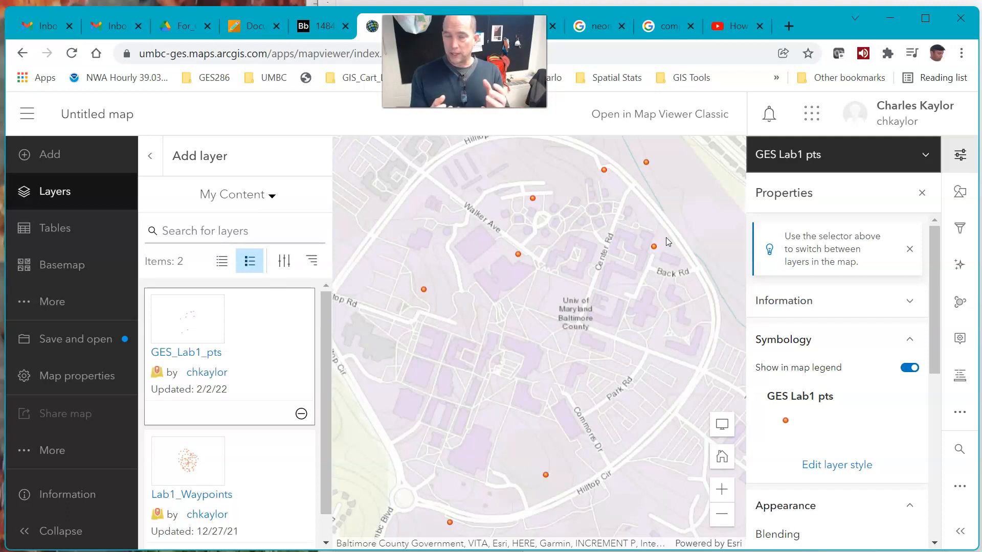
left_click(423, 290)
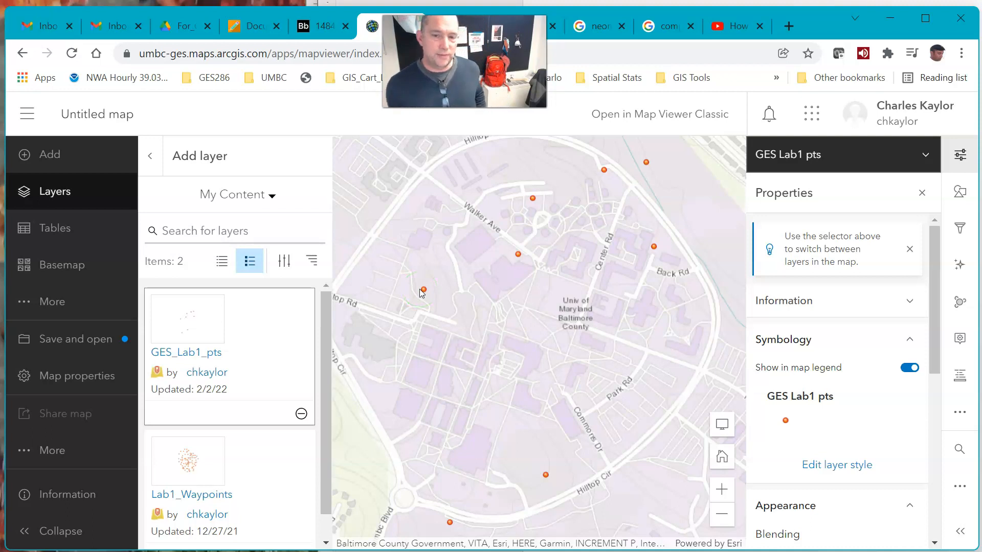
Show the attribute table of the GES Lab1 pts layer and enlarge it to display more records
left_click(57, 231)
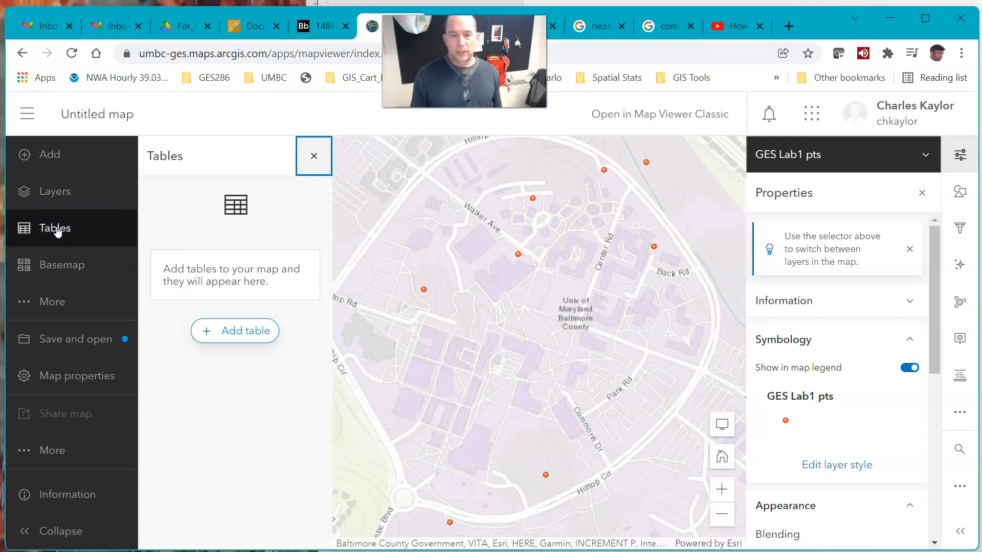
left_click(60, 199)
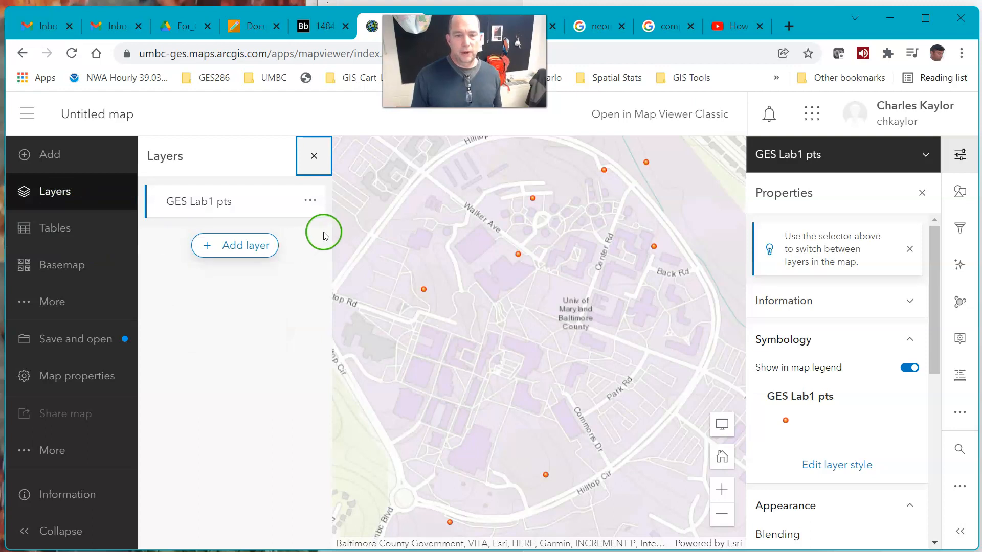
left_click(310, 200)
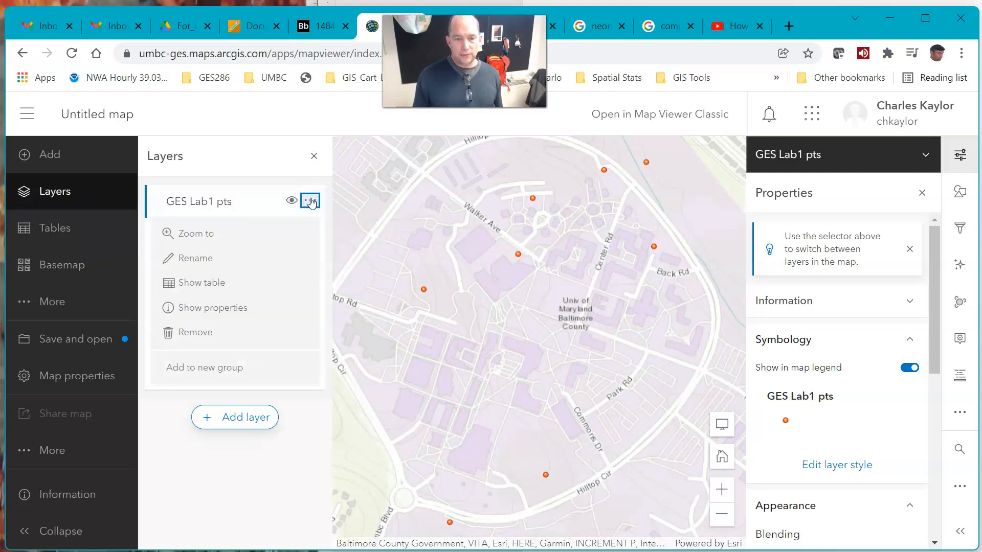
left_click(200, 282)
left_click(390, 395)
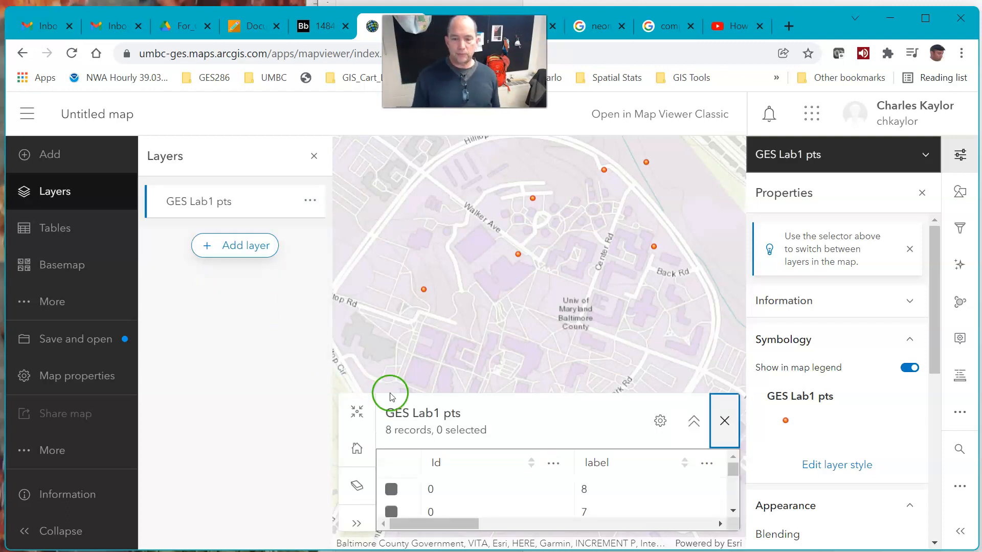
left_click(695, 419)
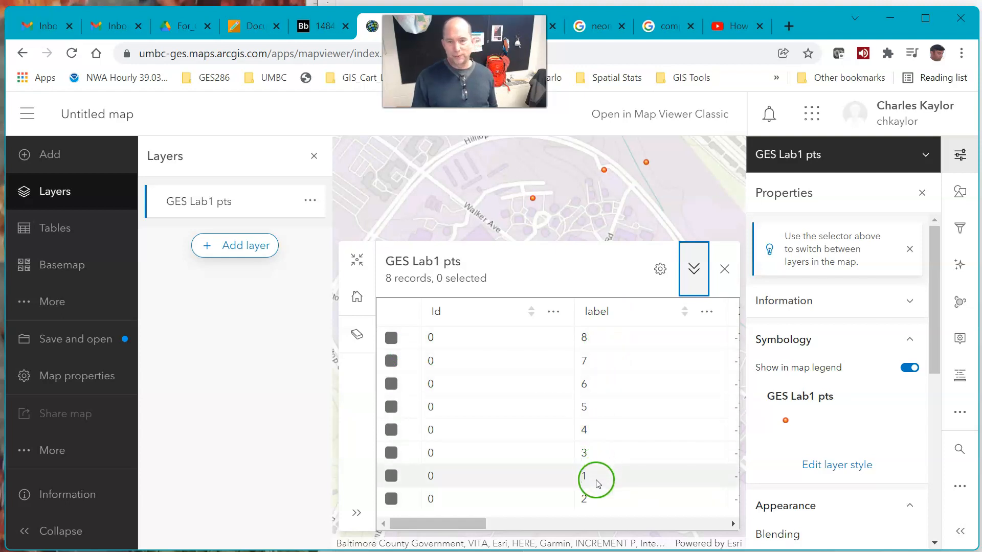
Examine the WGS84, state plane and NAD83 coordinate columns in the attribute table, then close the table
left_click_drag(469, 522, 543, 520)
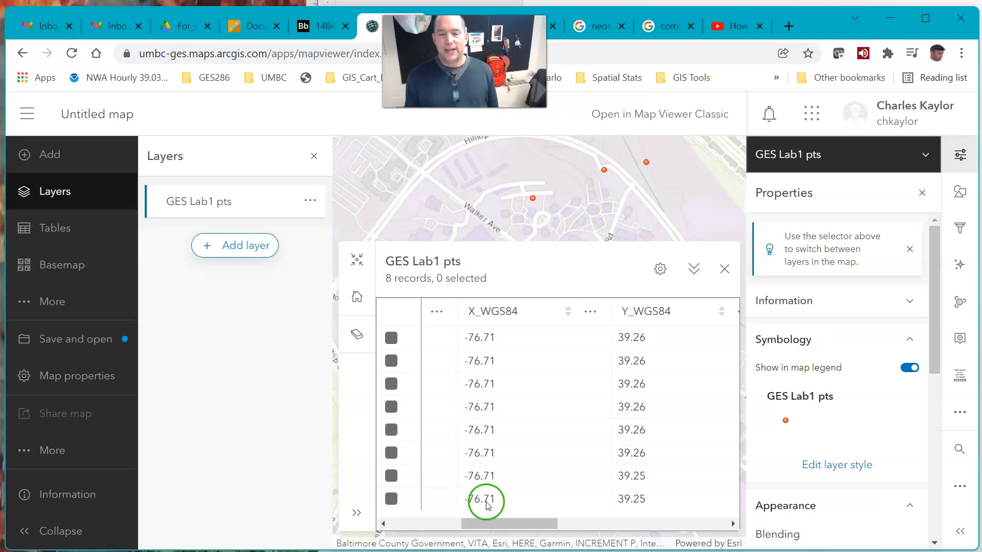
left_click_drag(490, 521, 563, 526)
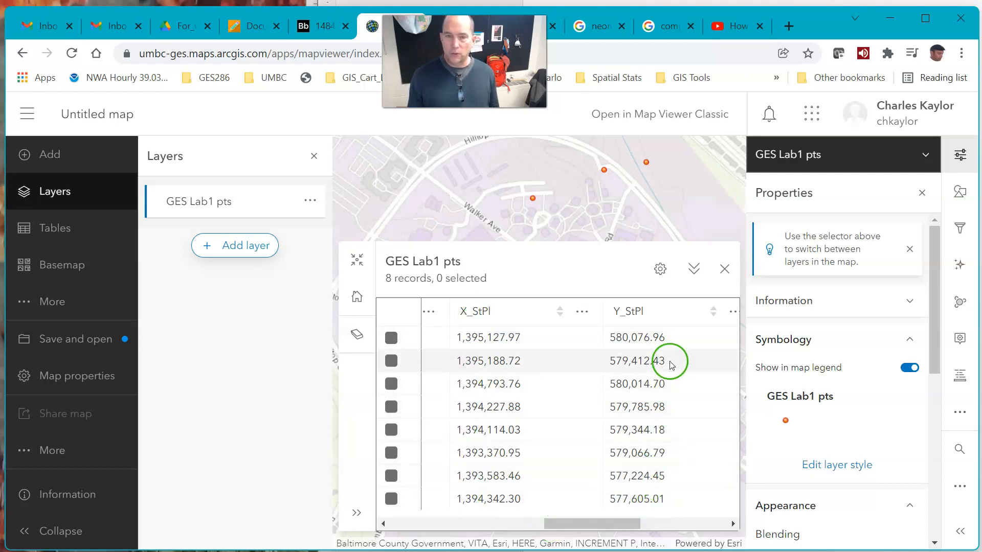
left_click_drag(606, 522, 682, 520)
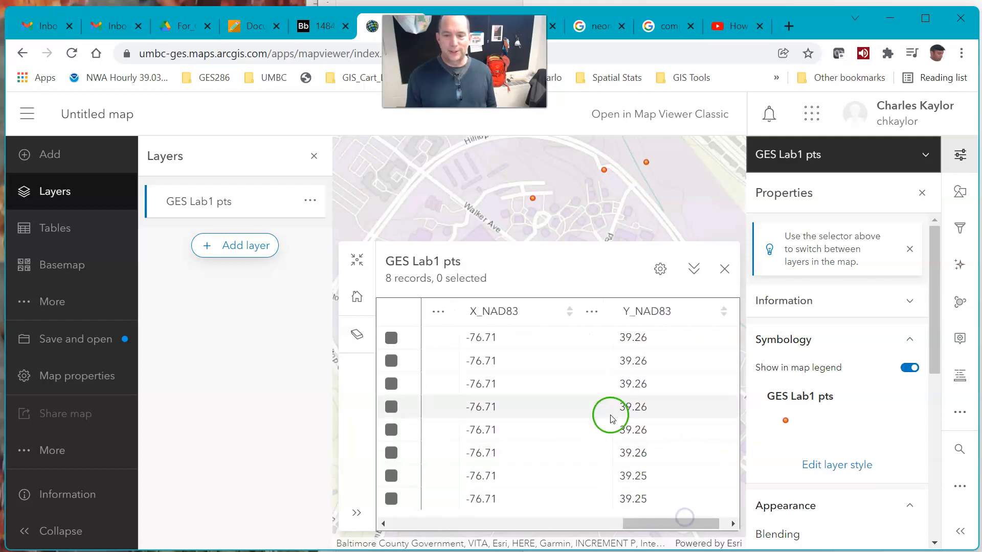
left_click(527, 318)
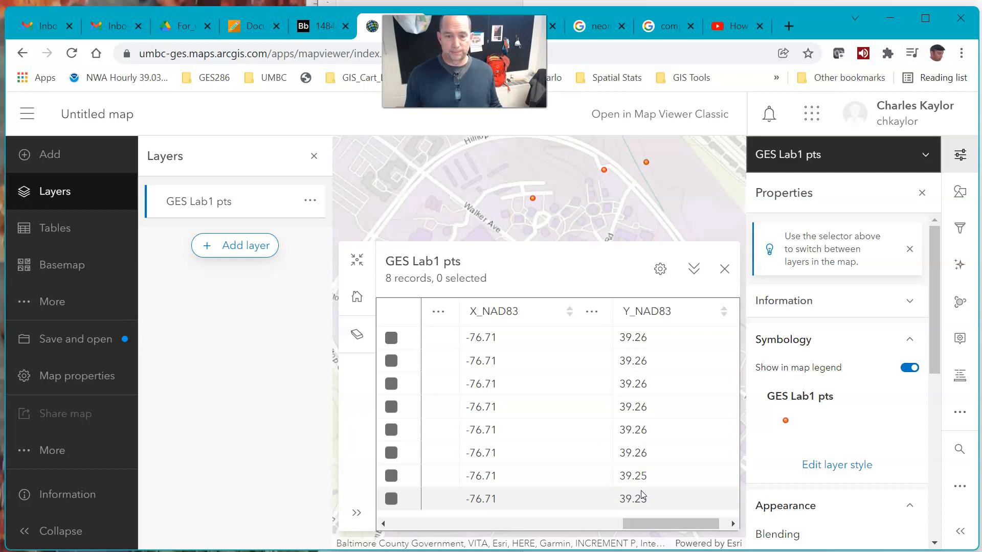
left_click(727, 269)
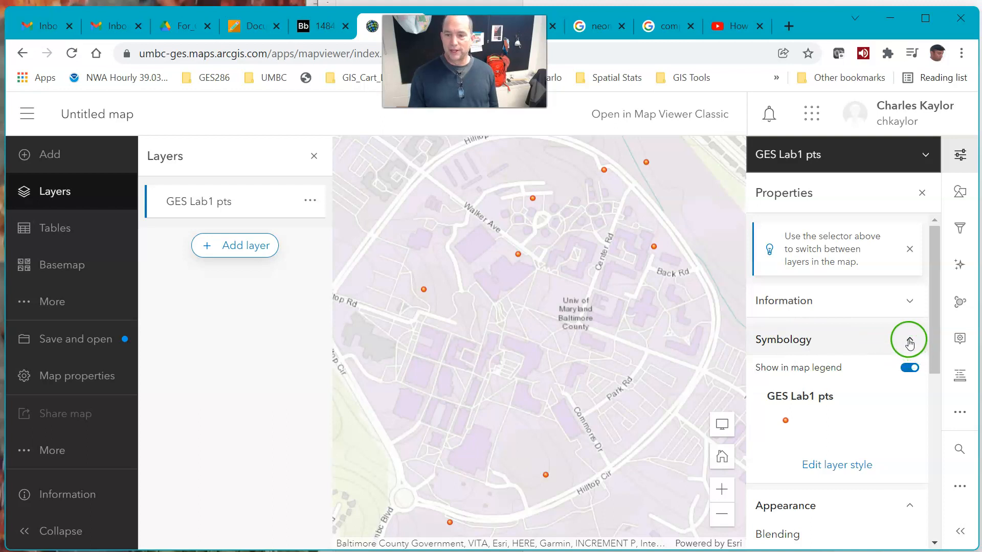
Open the symbol style of the GES Lab1 pts layer's single-symbol style and choose the plus-shaped cross from the basic shapes
left_click(836, 466)
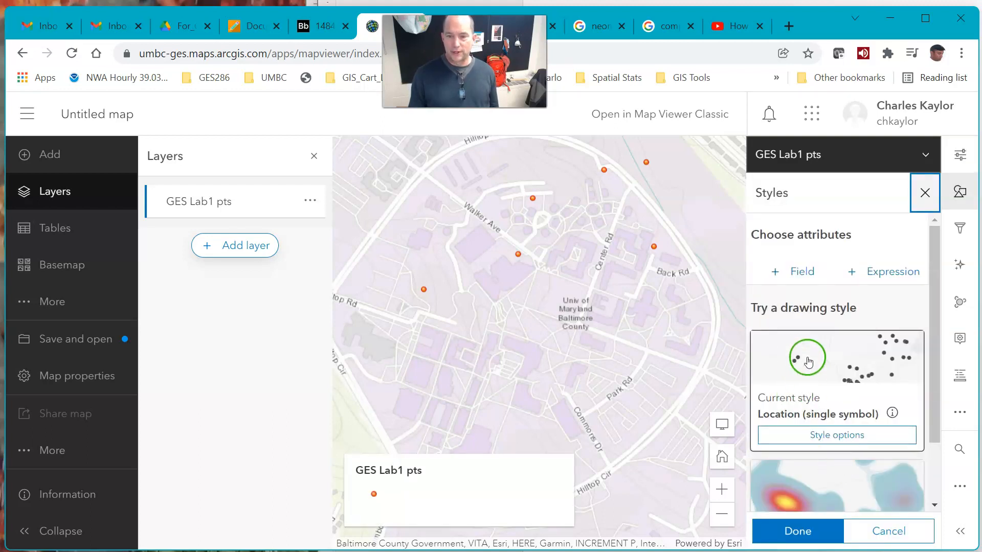
left_click(810, 432)
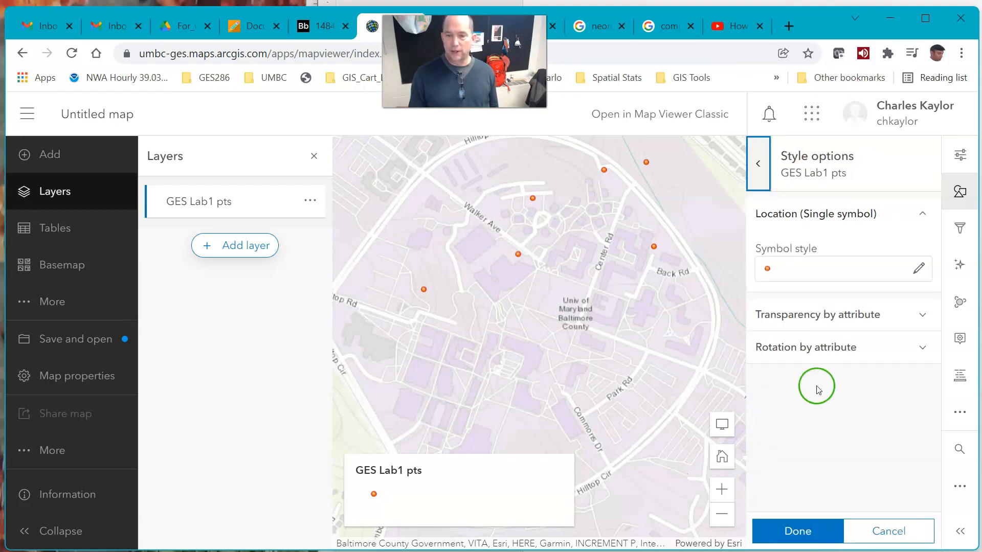
left_click(766, 269)
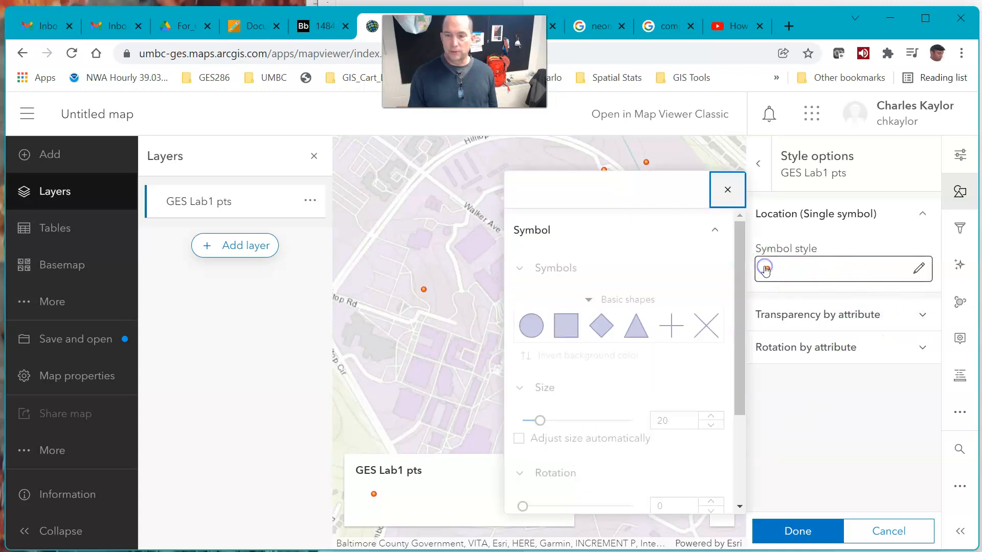
left_click(667, 322)
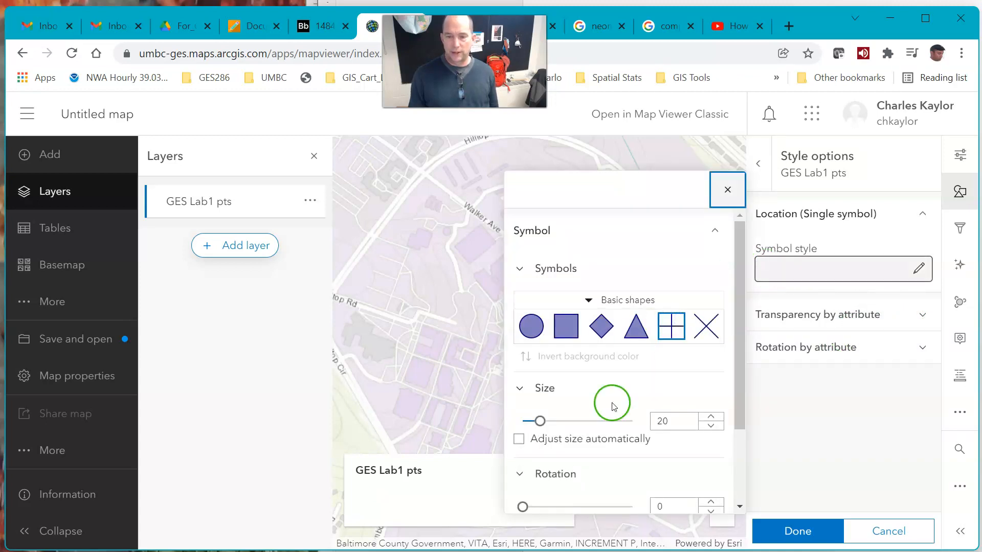
Set the outline color of the cross symbol to the red preset color
scroll(612, 403, "down", 2)
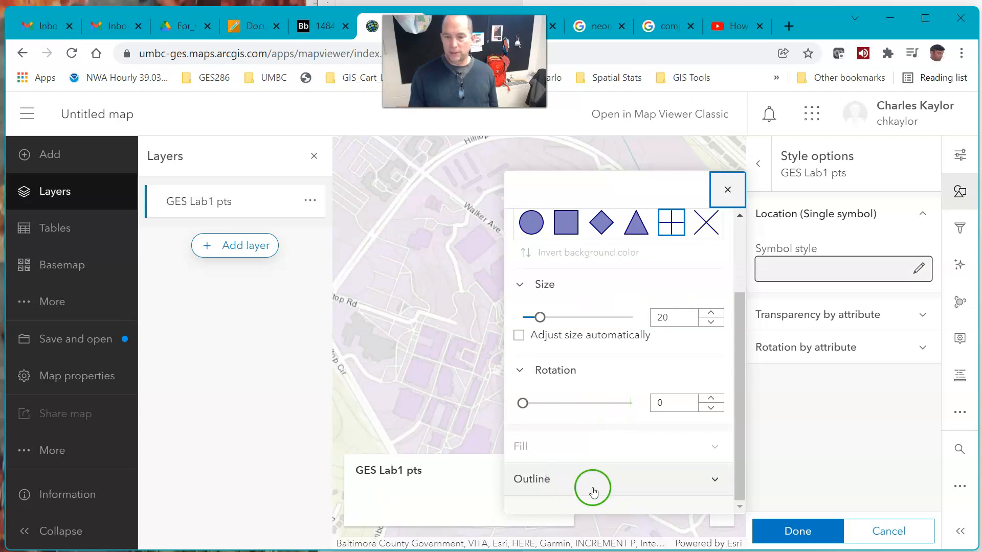
left_click(714, 481)
scroll(668, 467, "down", 3)
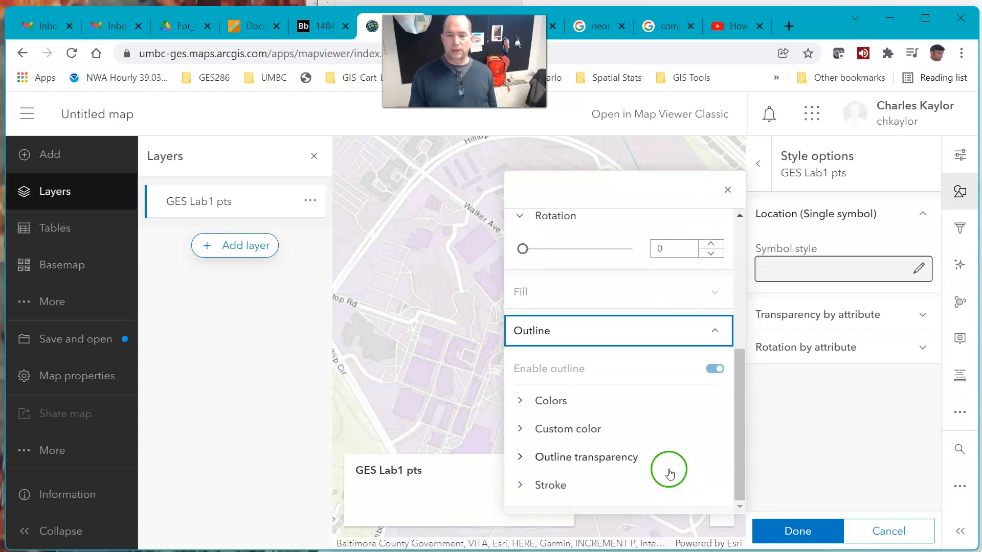
left_click(521, 411)
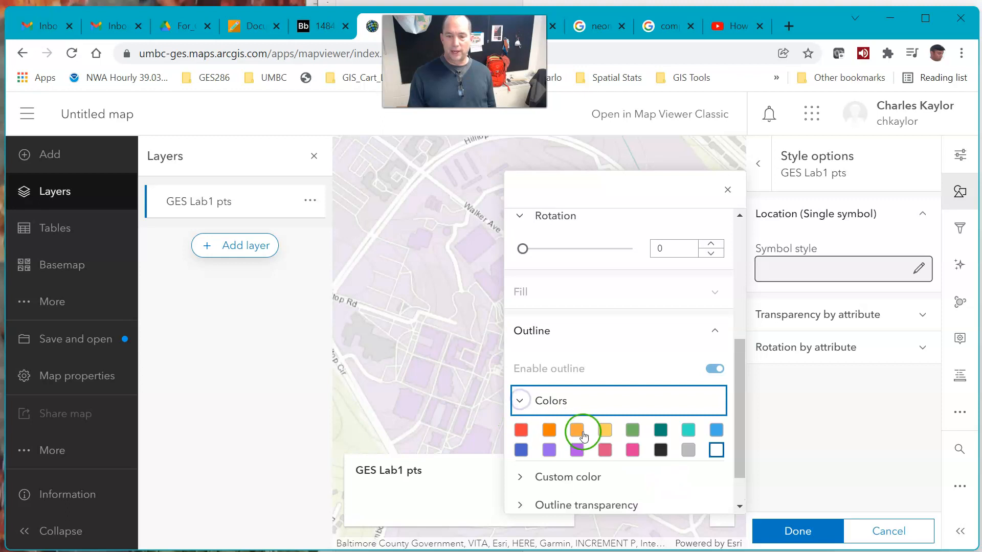
left_click(522, 430)
left_click(621, 341)
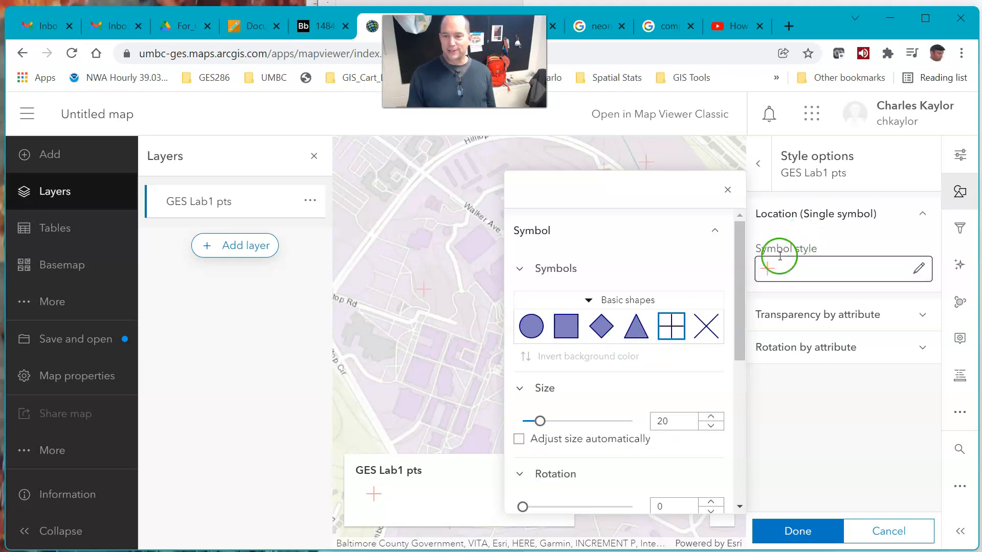
Set the cross symbol's size to 22 and finish the style options
left_click(712, 416)
left_click(713, 417)
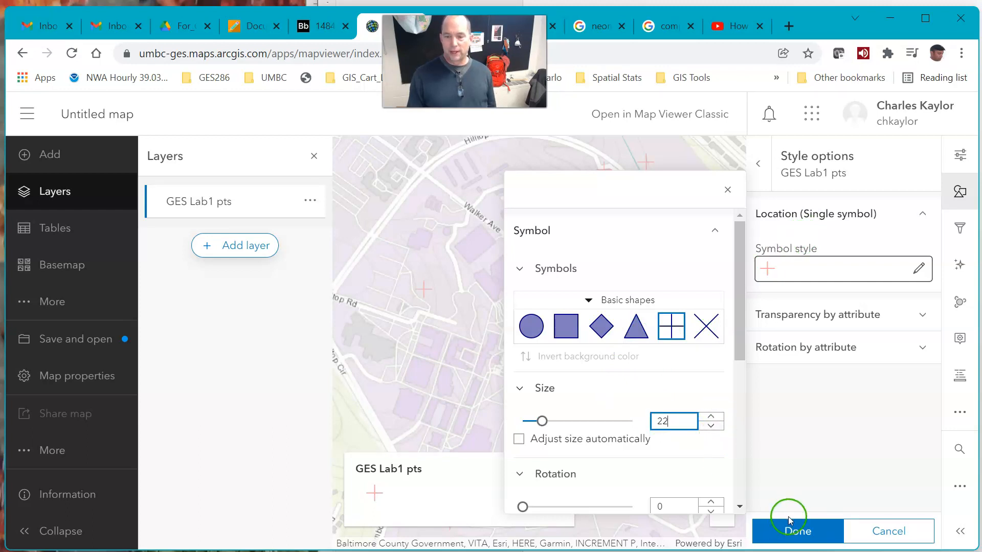
left_click(794, 532)
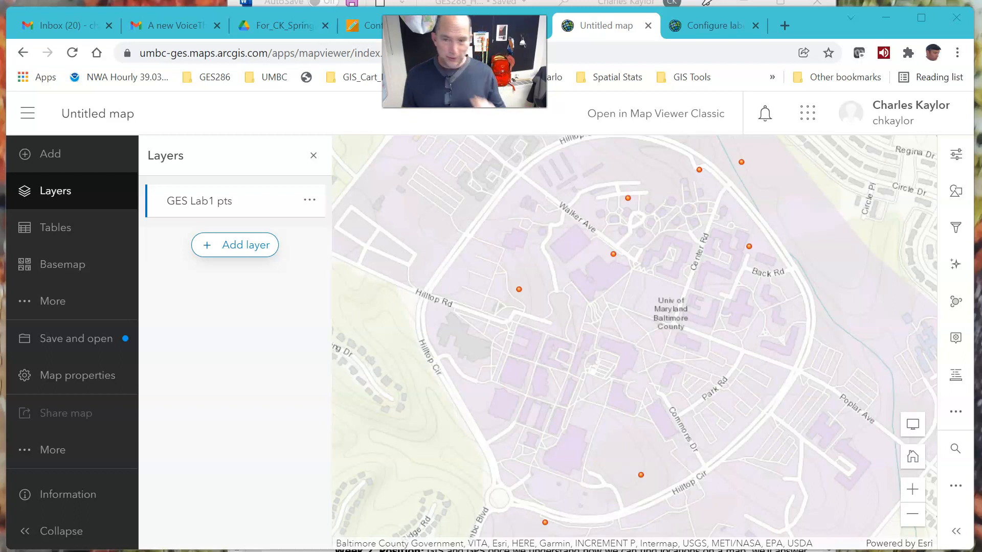
Enable labels on the GES Lab1 pts layer and use the label field as their text
left_click(953, 409)
left_click(866, 415)
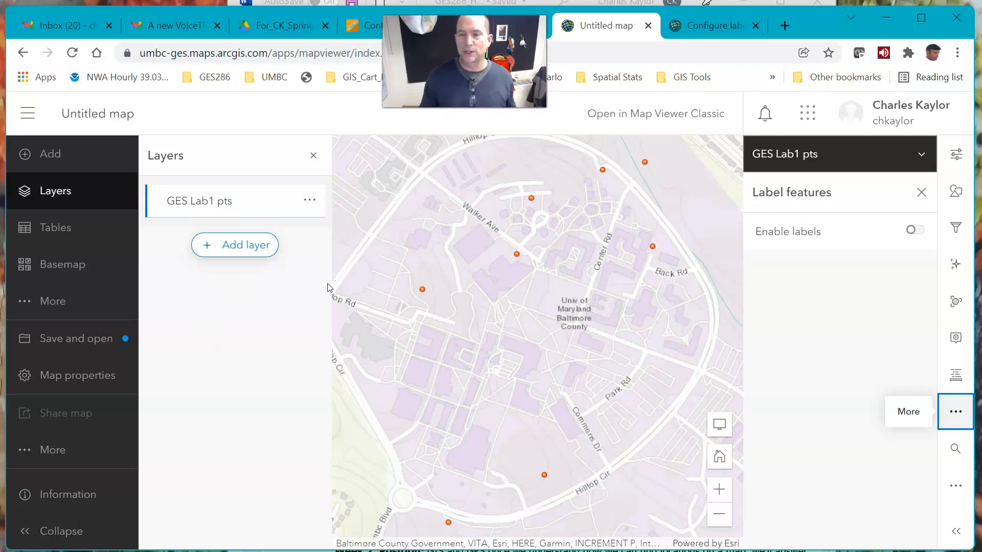
left_click(930, 236)
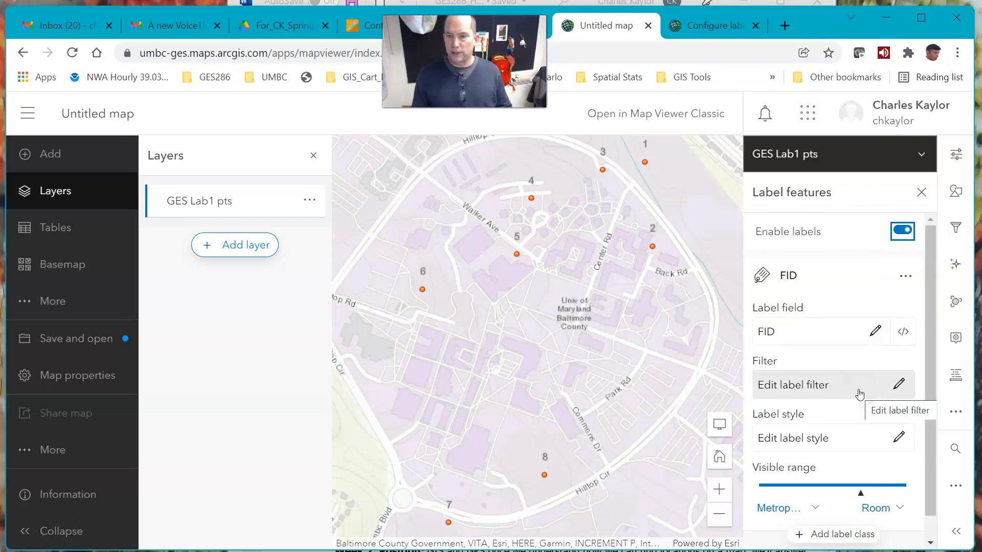
left_click(836, 329)
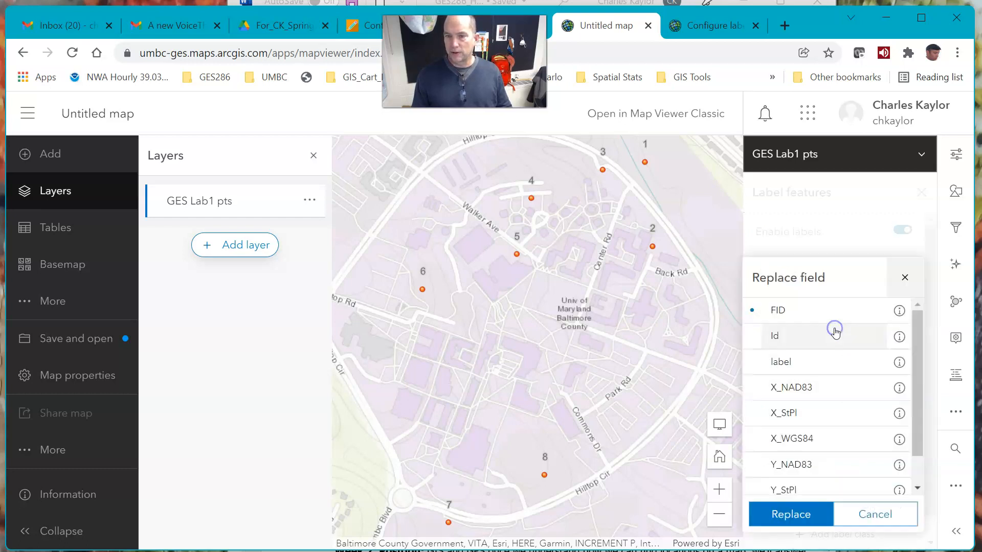
left_click(859, 362)
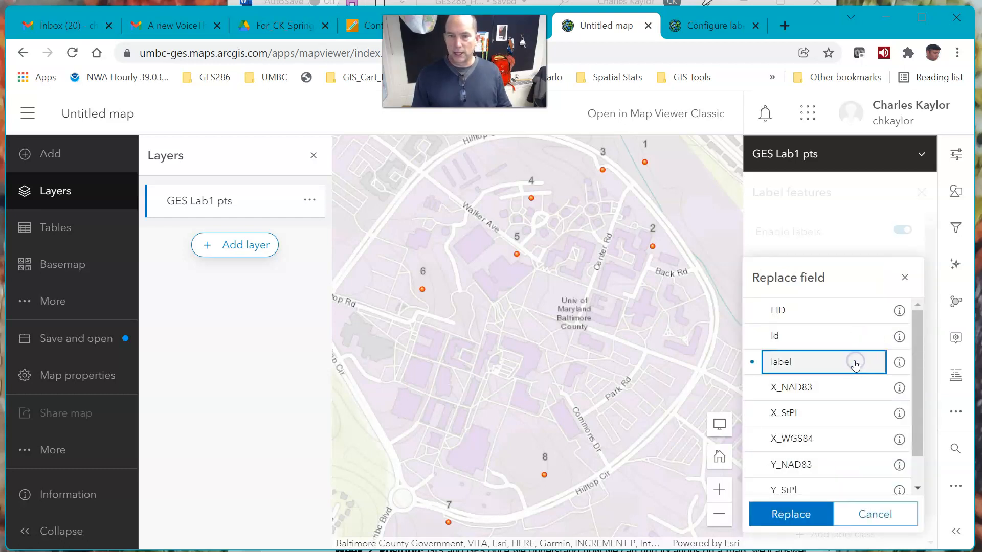
left_click(790, 515)
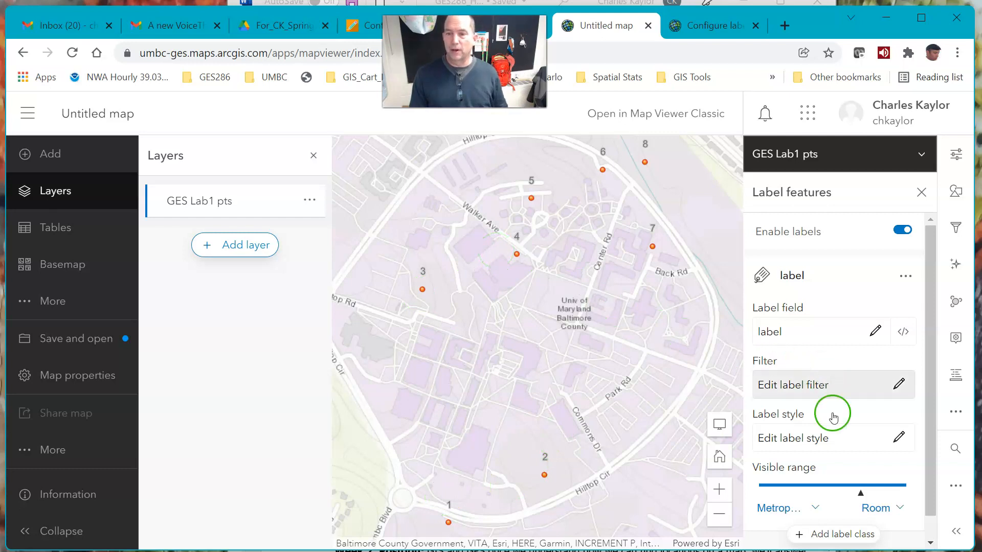
Set the point labels' text size to 19 and close the label style settings
left_click(841, 435)
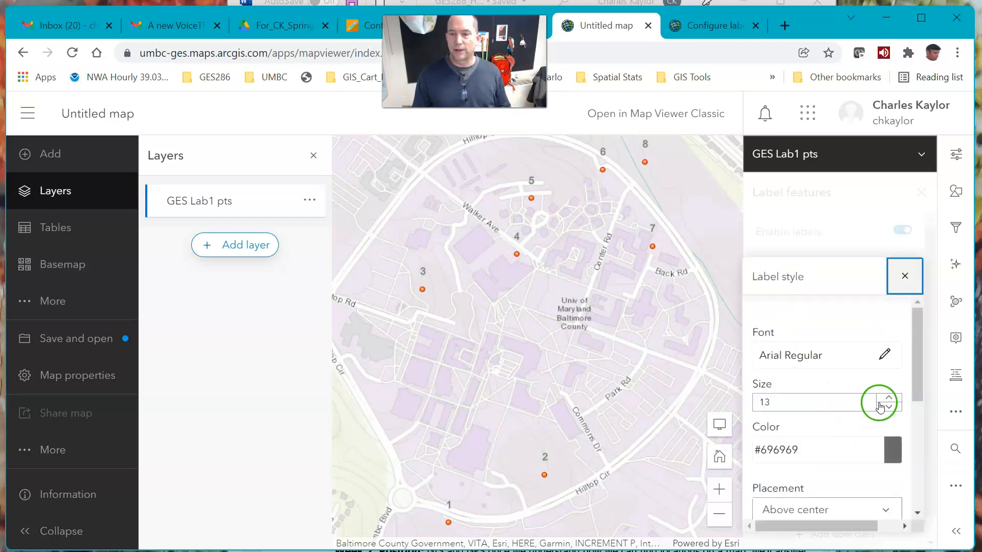
left_click(889, 399)
left_click(889, 399)
left_click(889, 399)
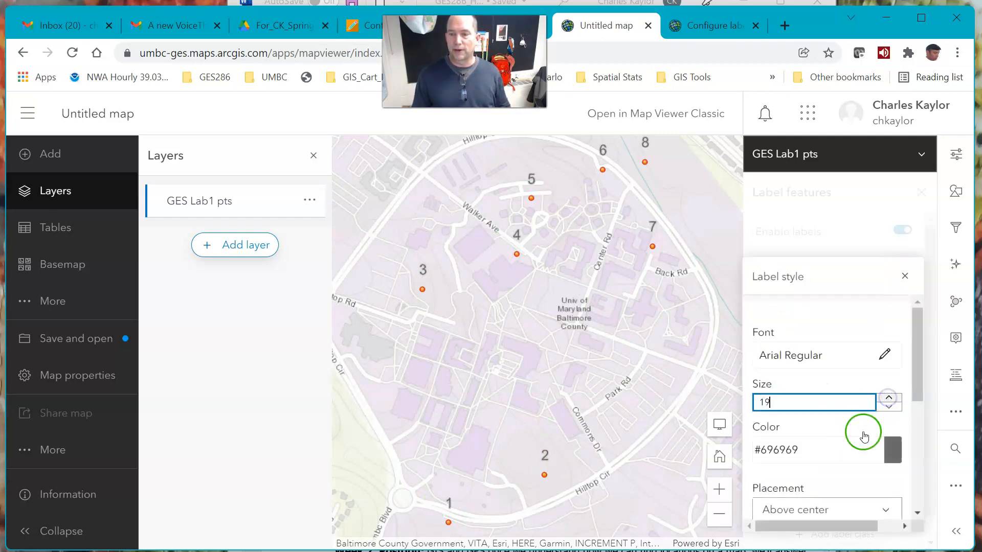
scroll(862, 445, "down", 5)
scroll(862, 498, "down", 1)
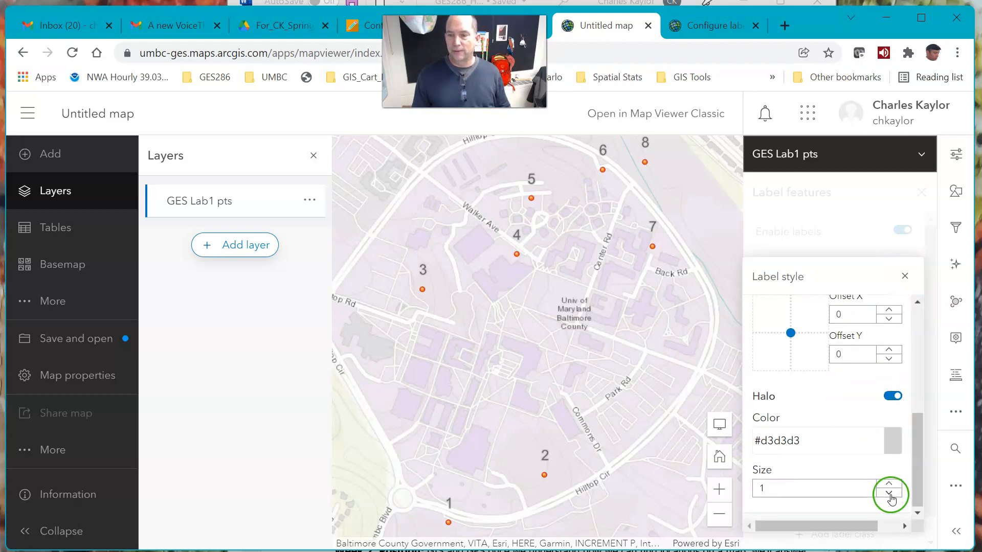
left_click(905, 277)
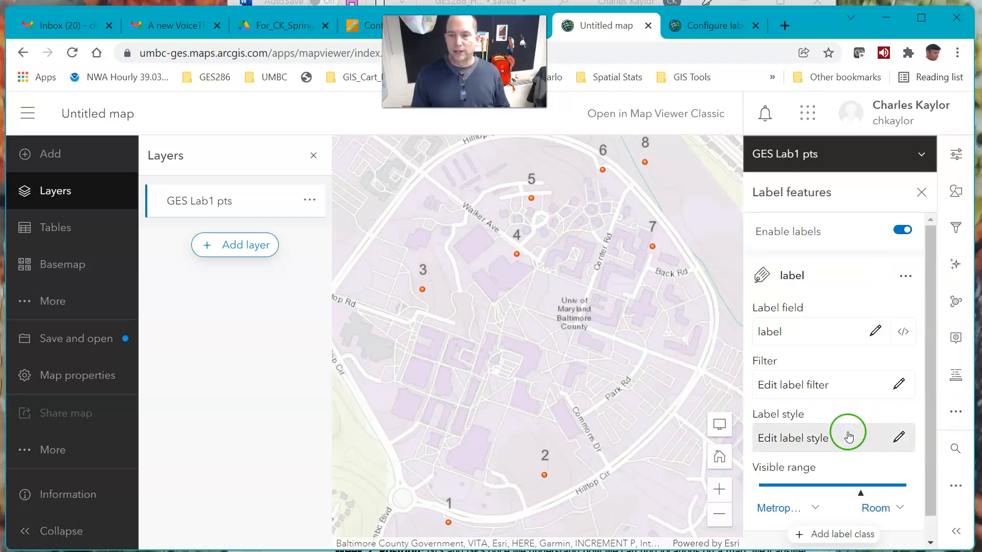
scroll(849, 436, "down", 1)
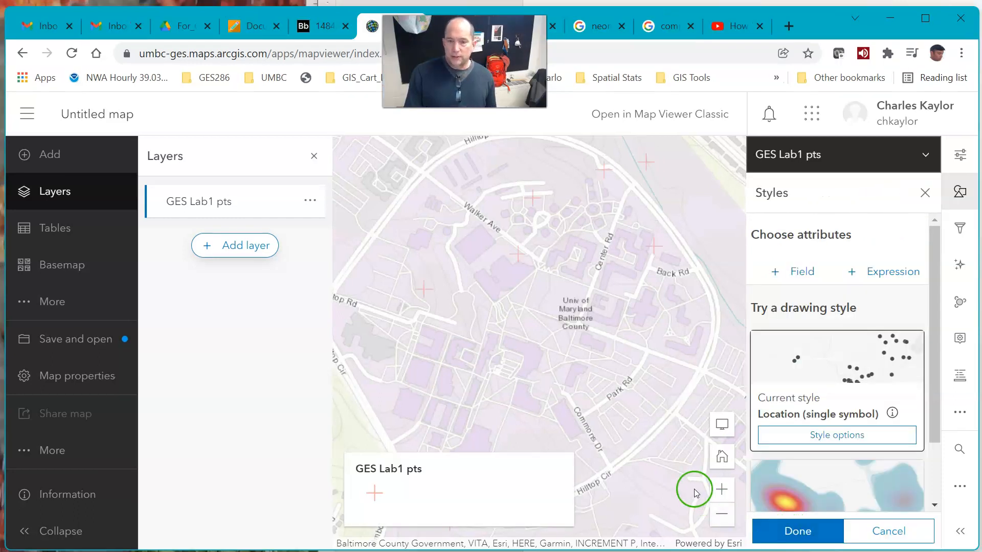
Switch the map's basemap to Terrain with Labels
scroll(607, 390, "down", 2)
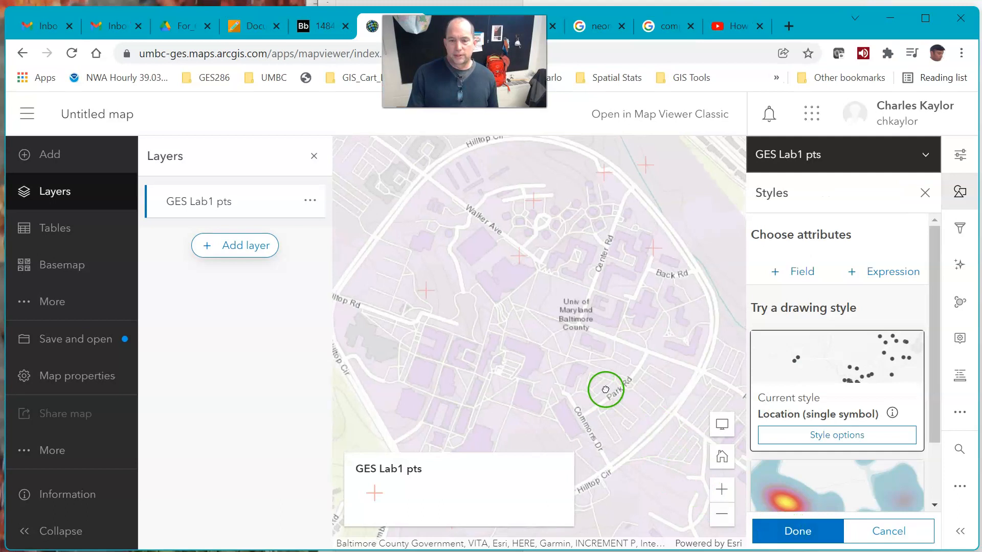
left_click_drag(614, 418, 593, 378)
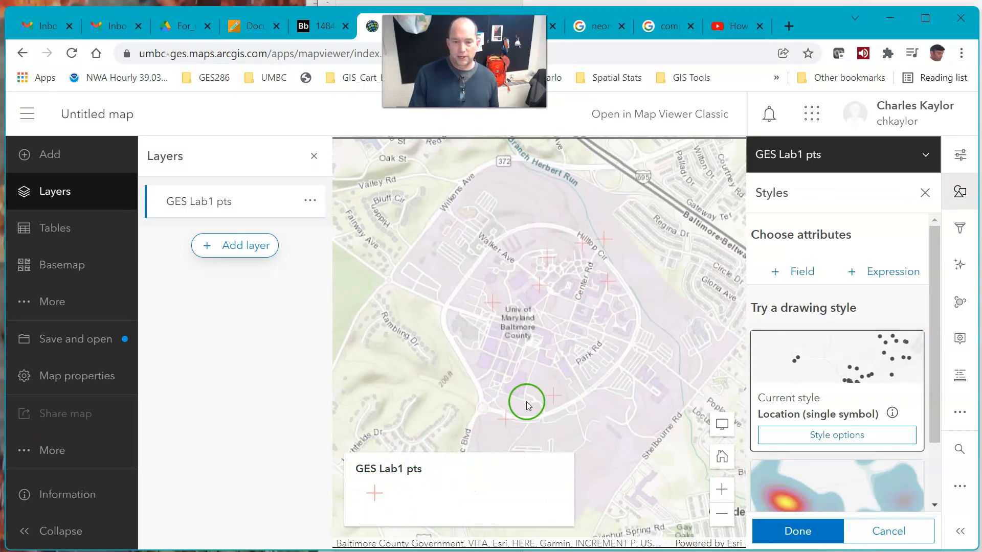
scroll(532, 399, "up", 2)
scroll(632, 393, "down", 2)
left_click_drag(632, 391, 570, 390)
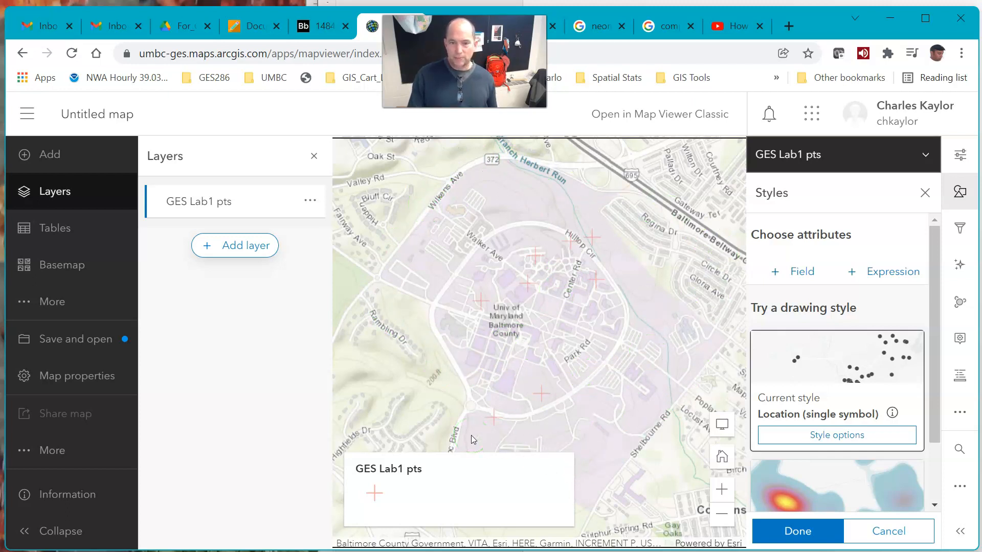
left_click(66, 276)
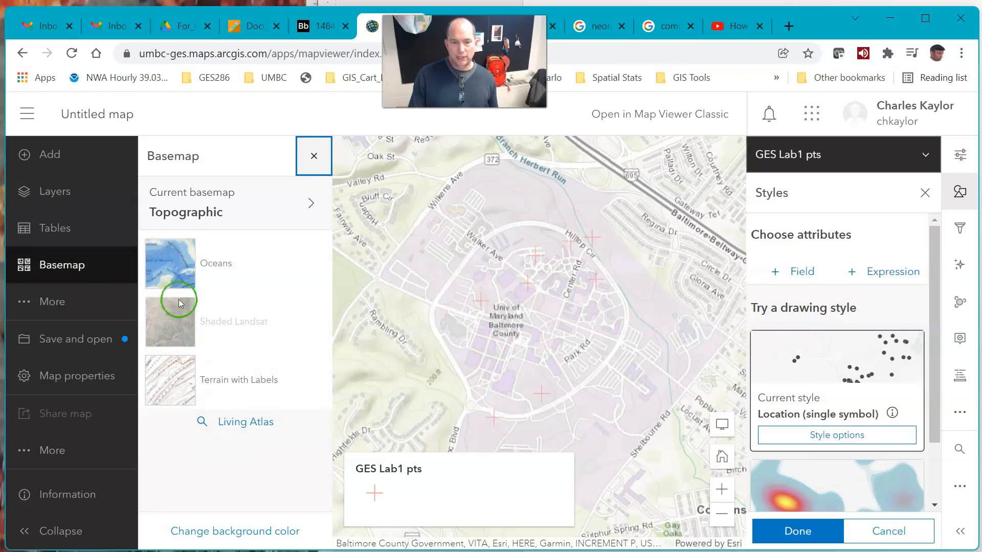
left_click(160, 379)
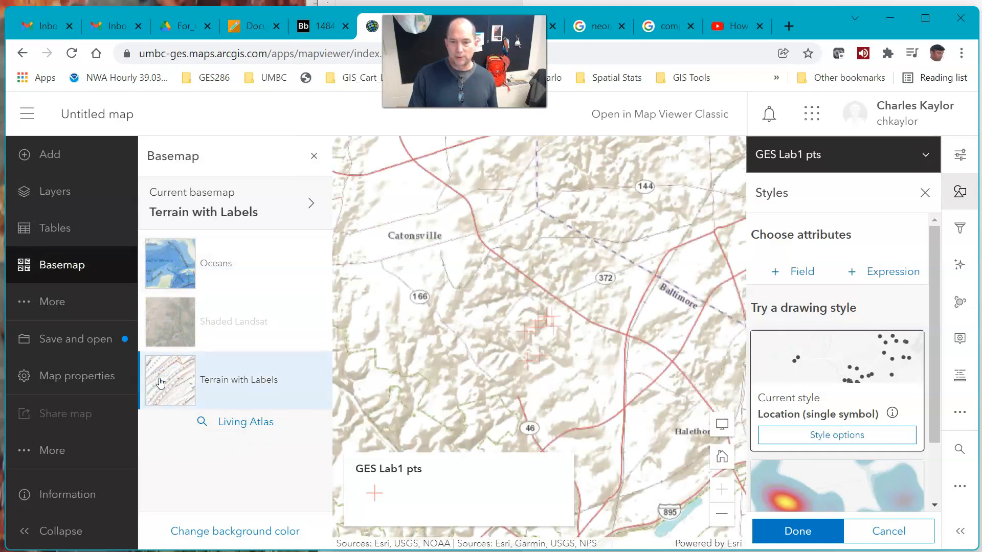
Find Imagery (WGS84) among the Living Atlas basemaps and use it as the map's basemap
left_click(261, 430)
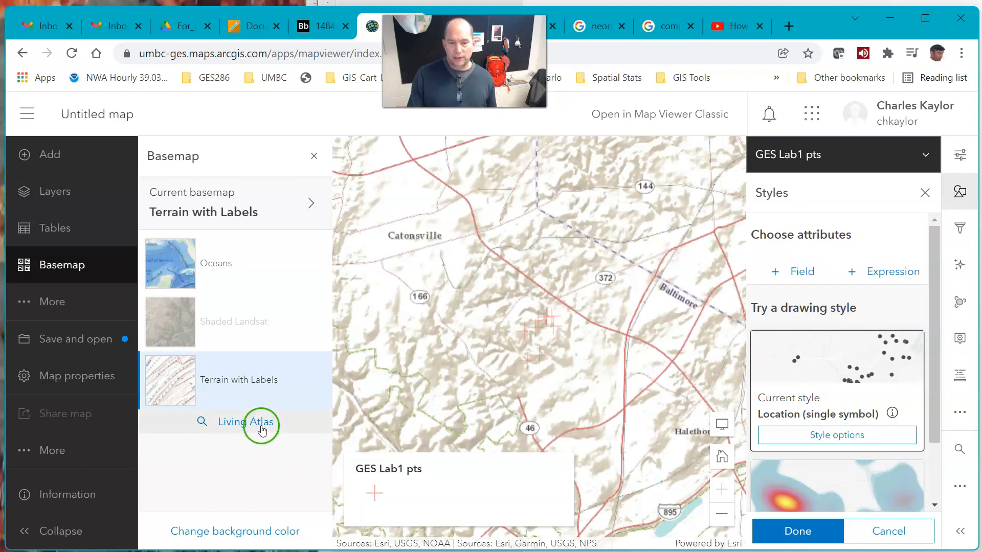
scroll(262, 429, "down", 10)
scroll(262, 430, "down", 5)
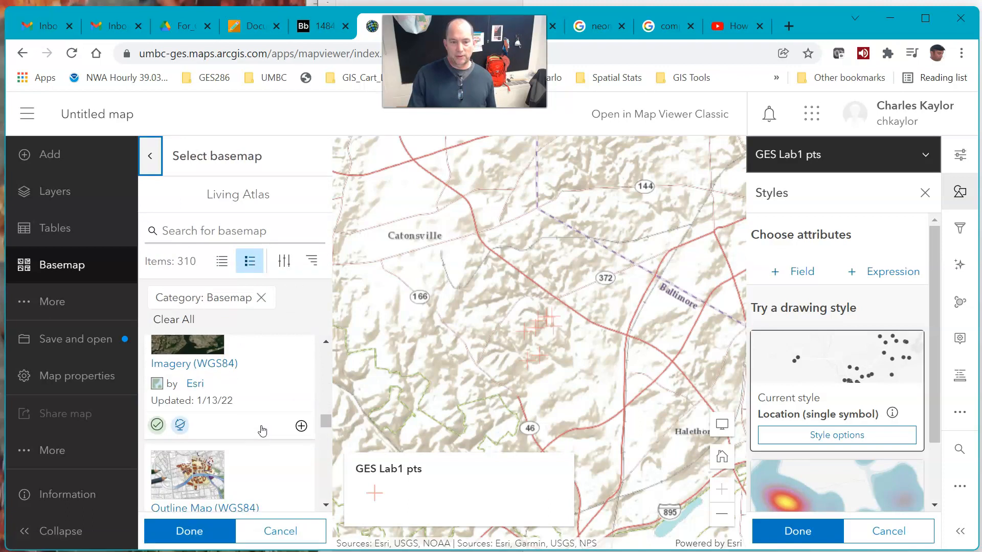
left_click(204, 420)
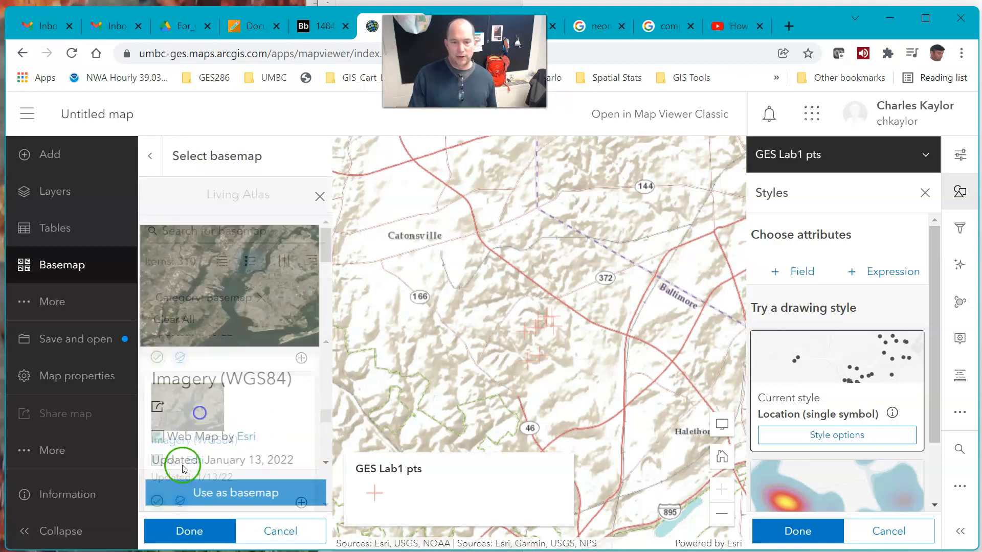
left_click(213, 500)
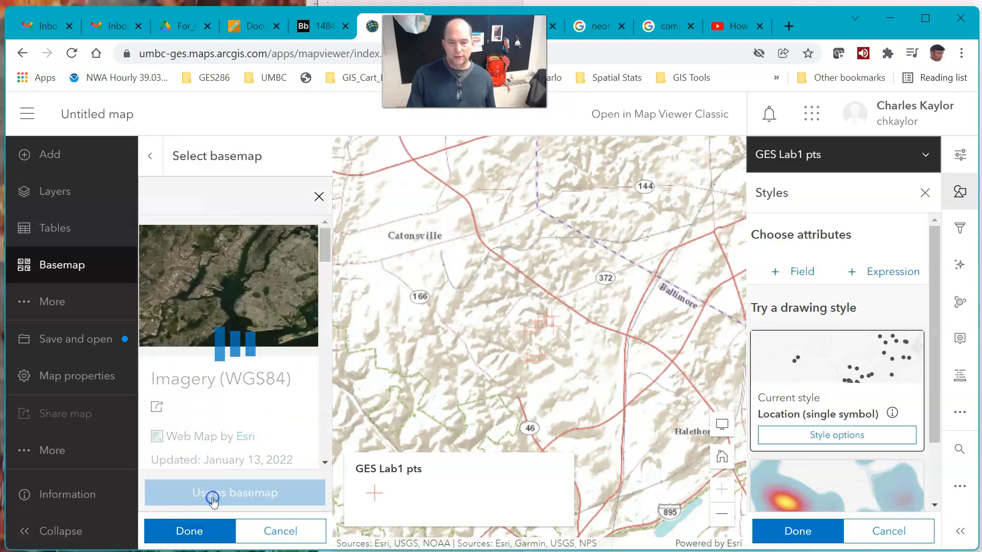
Center the campus on the map and set the World Imagery (WGS84) layer's transparency to 28%
left_click(537, 296)
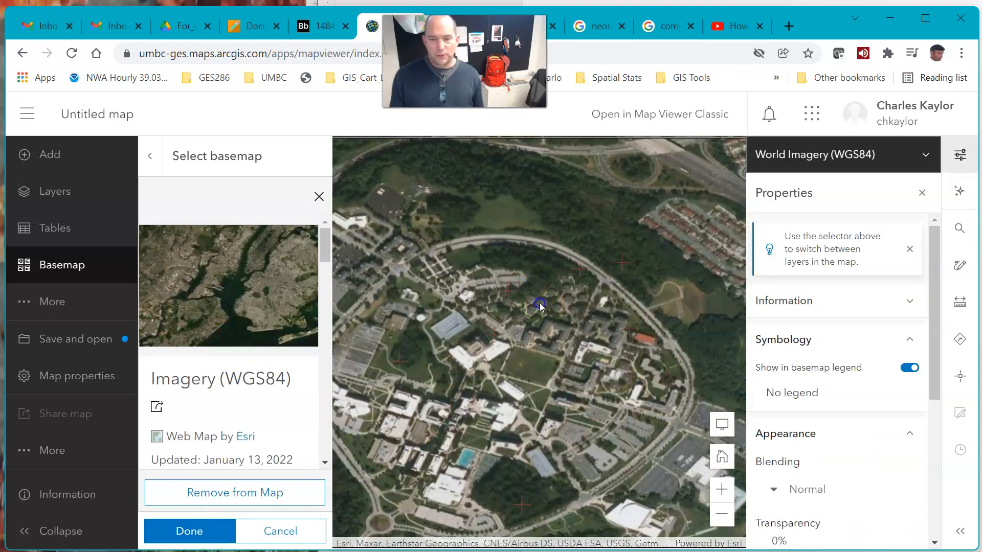
left_click_drag(537, 296, 599, 274)
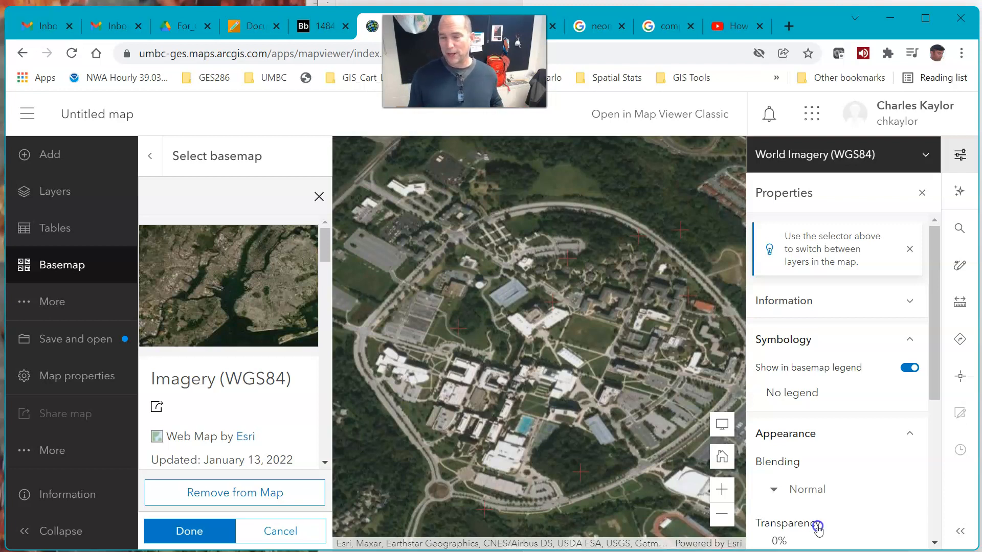
scroll(853, 519, "down", 1)
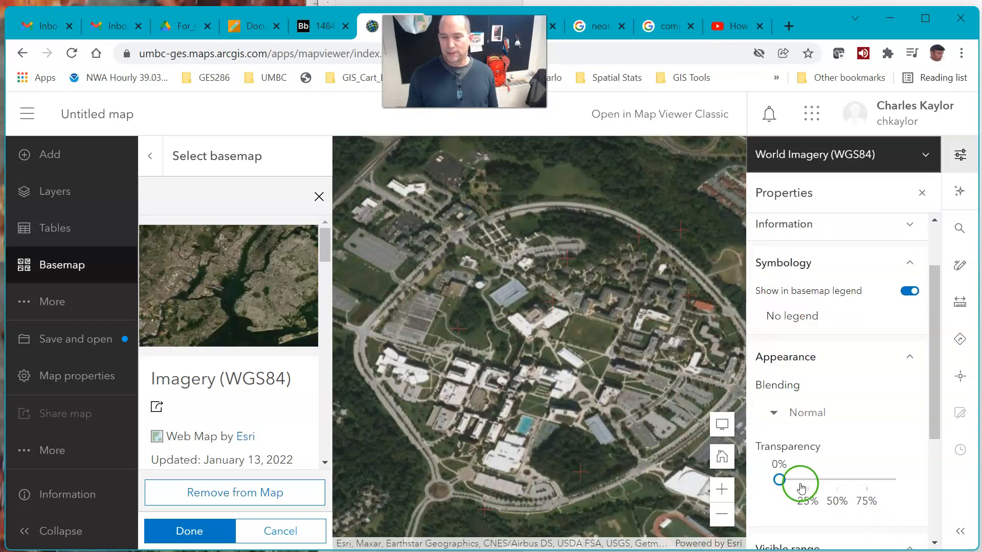
left_click_drag(781, 479, 812, 481)
left_click(599, 282)
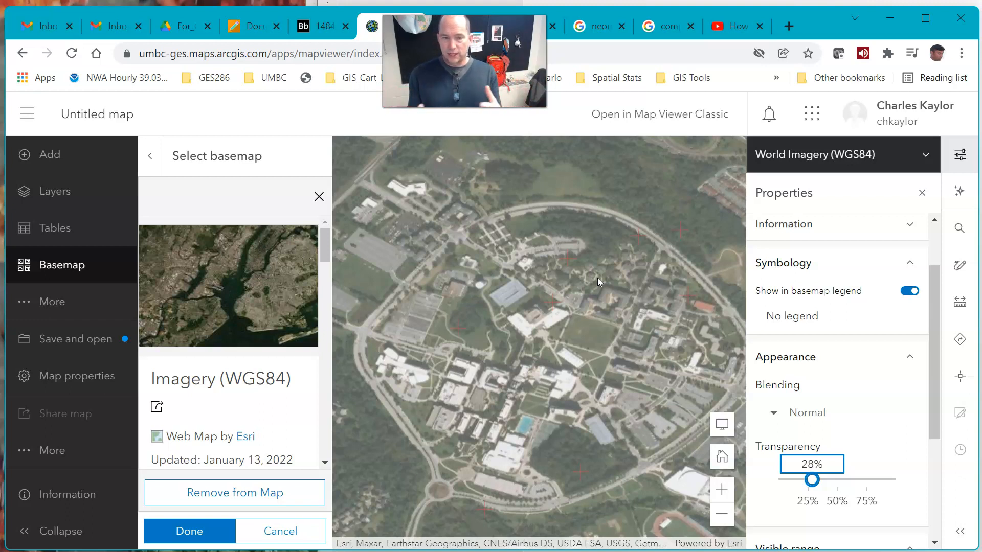
Return to the map's layer list and select the GES Lab1 pts layer
left_click(494, 139)
left_click(49, 193)
left_click(208, 211)
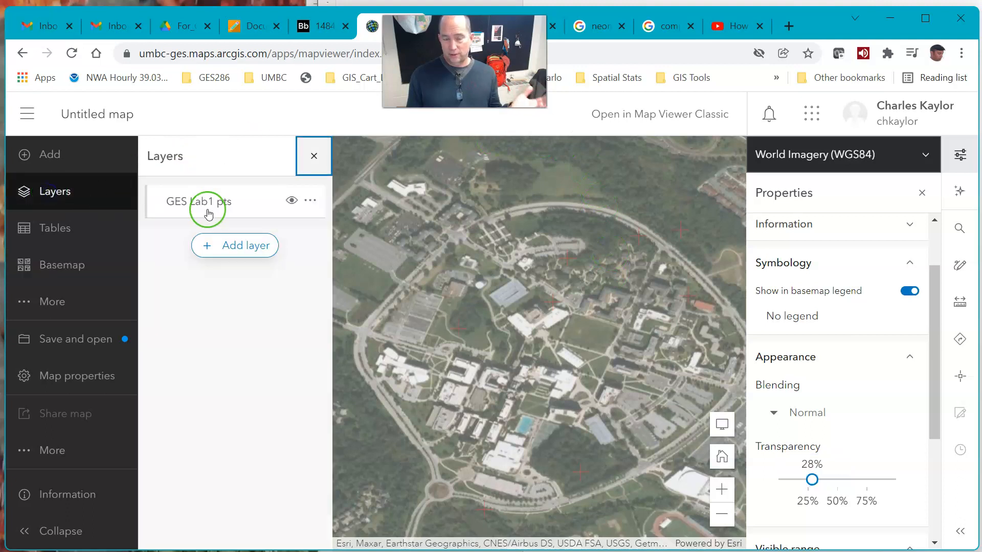
left_click(234, 212)
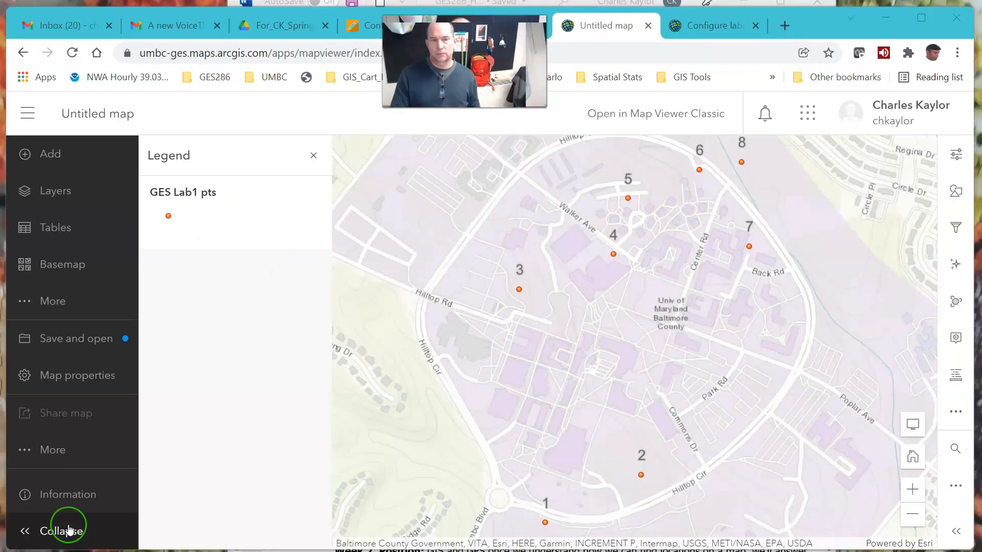
View the map's legend, switch to the layer list, and return to the legend
left_click(66, 303)
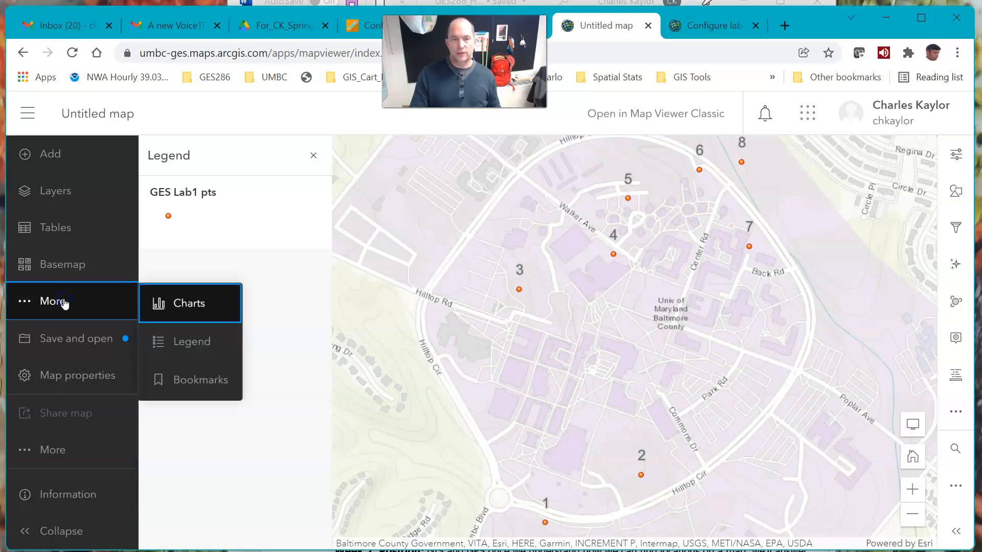
left_click(186, 343)
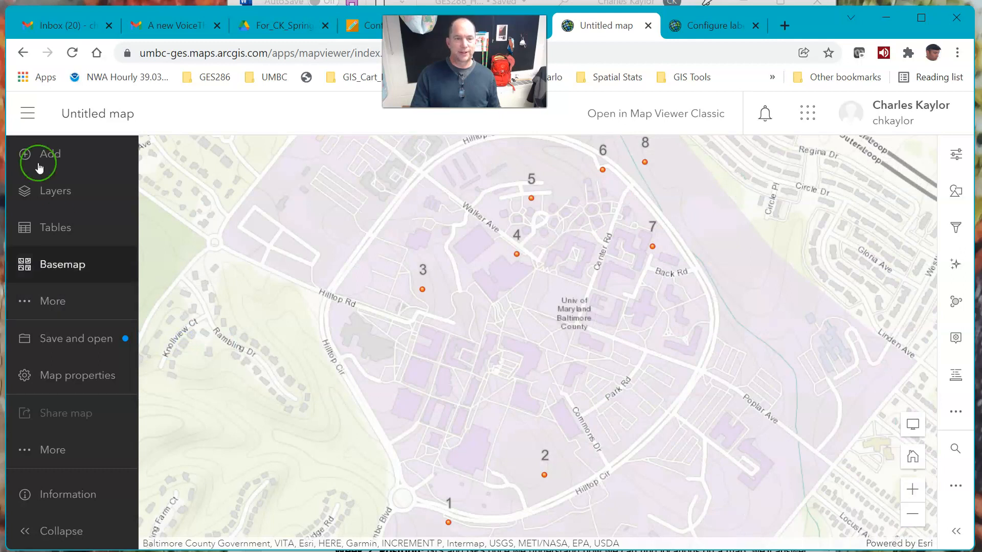
left_click(57, 190)
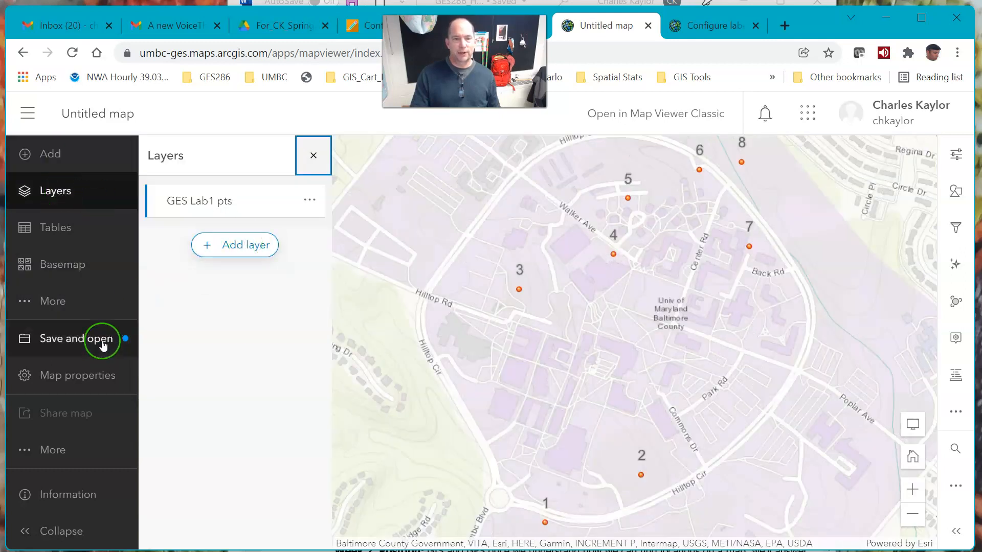
left_click(56, 305)
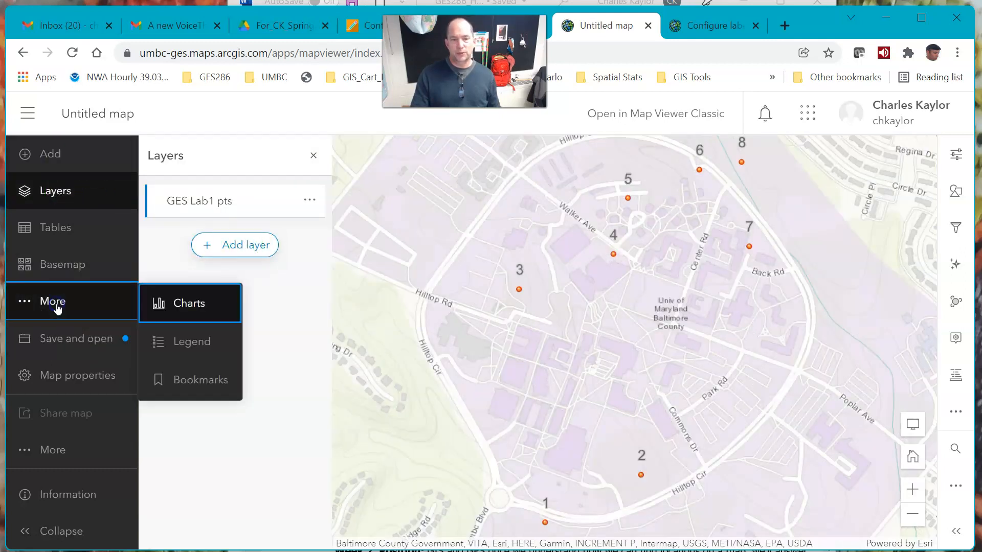
left_click(180, 342)
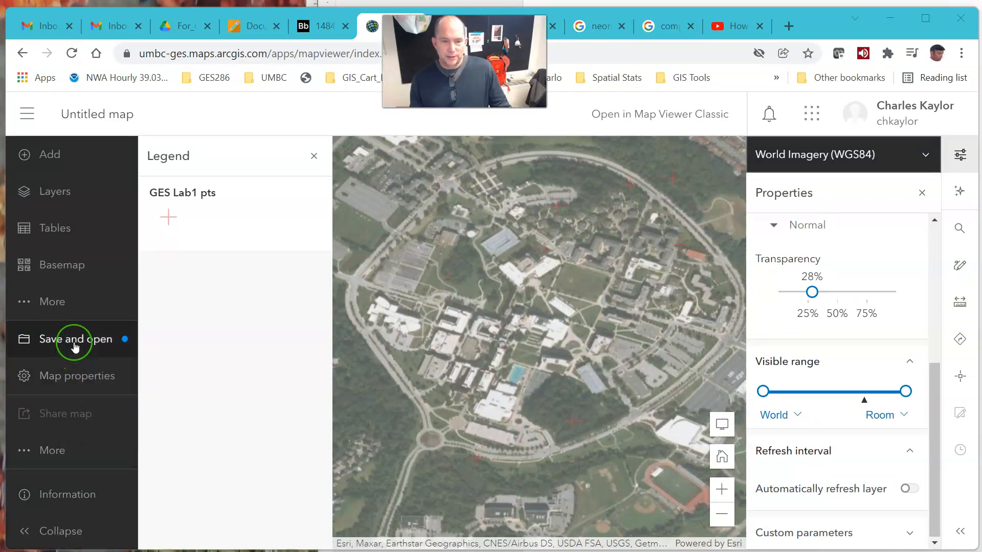
Save the map with the title "test" in the default folder
left_click(74, 345)
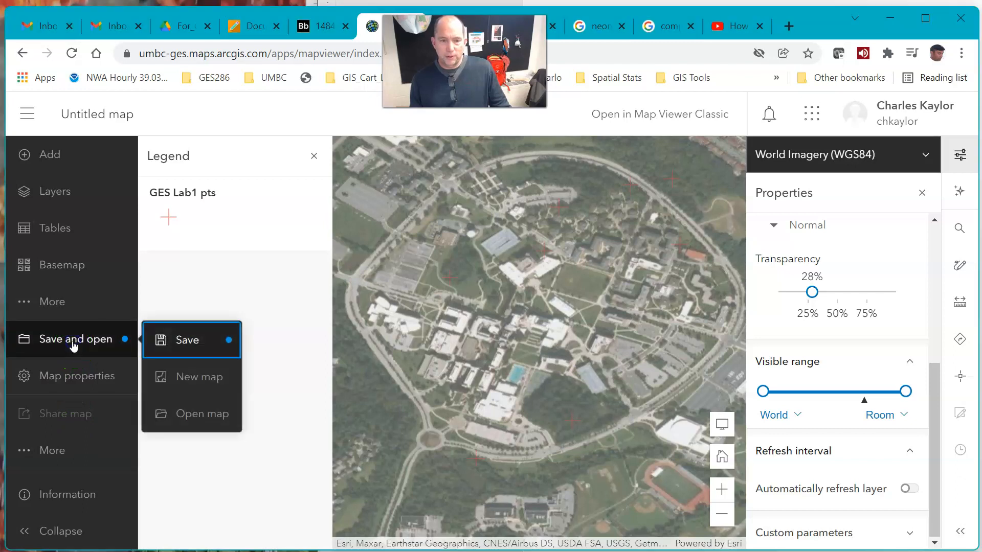
left_click(173, 341)
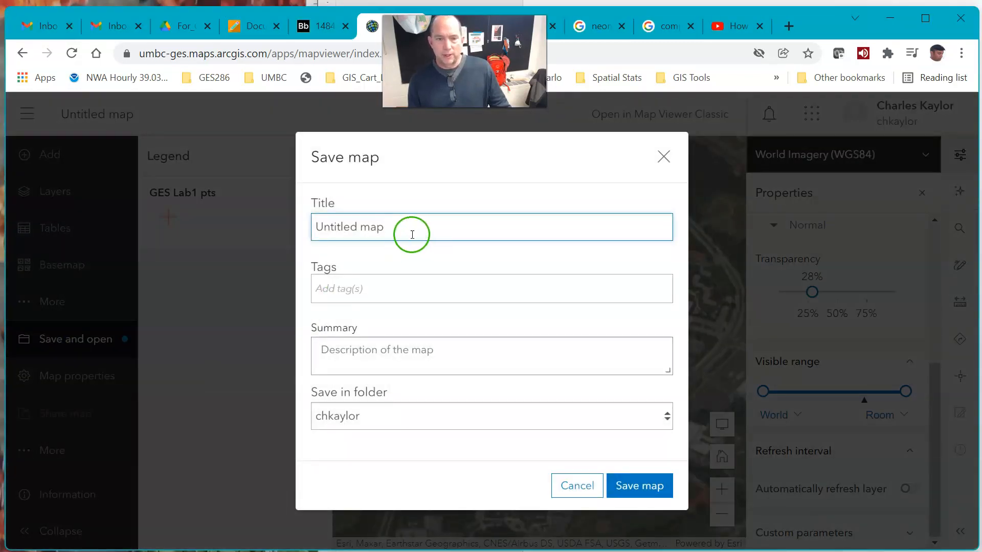
left_click_drag(413, 234, 300, 217)
type("test")
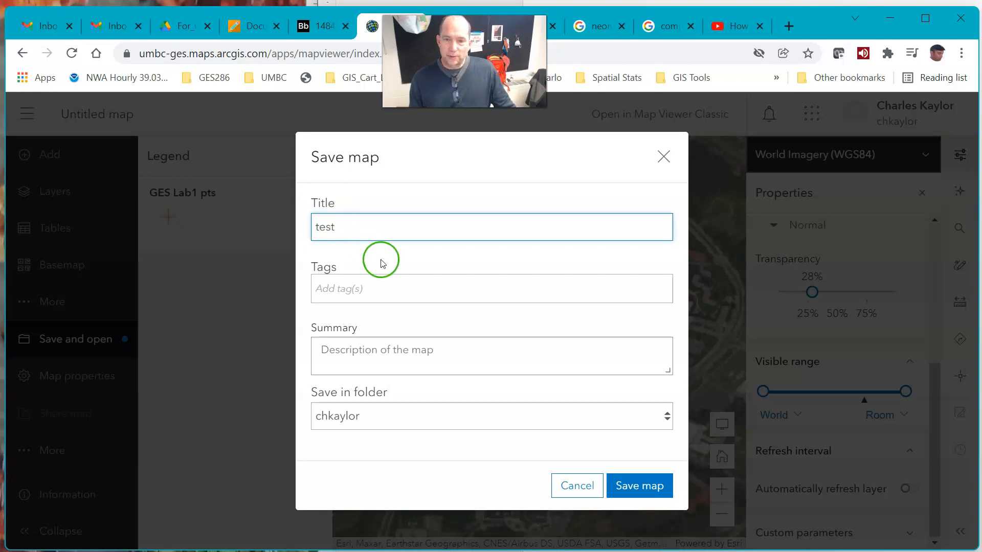
left_click(621, 490)
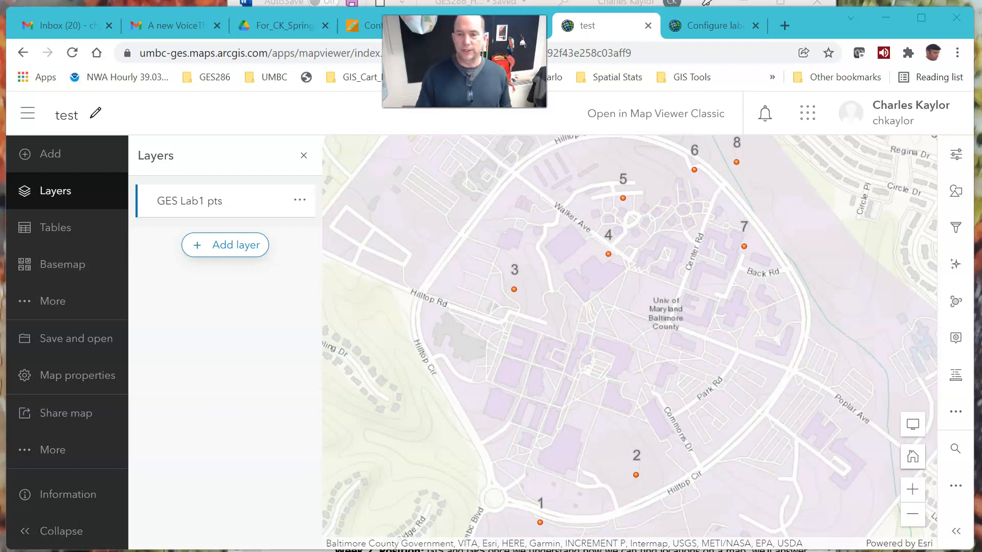
left_click(494, 430)
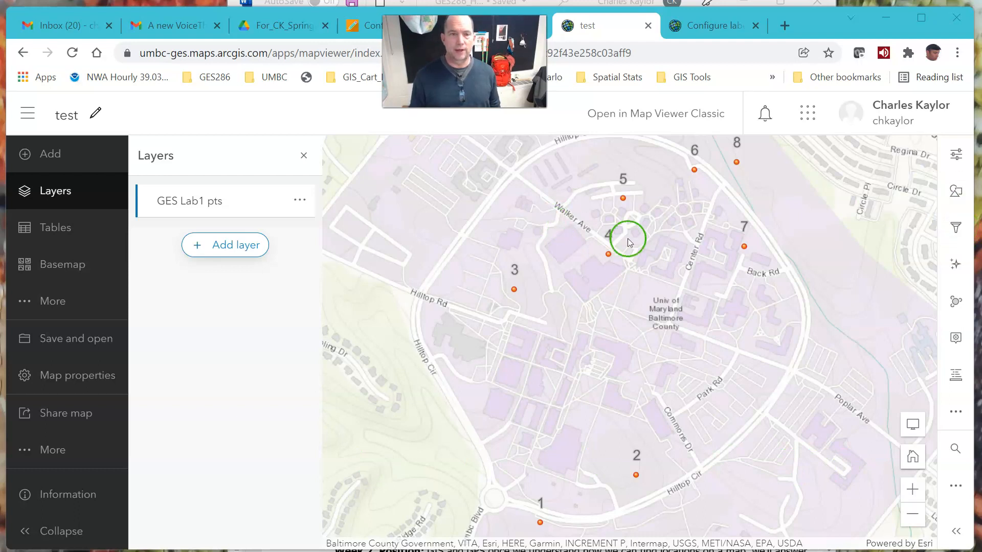
left_click(184, 159)
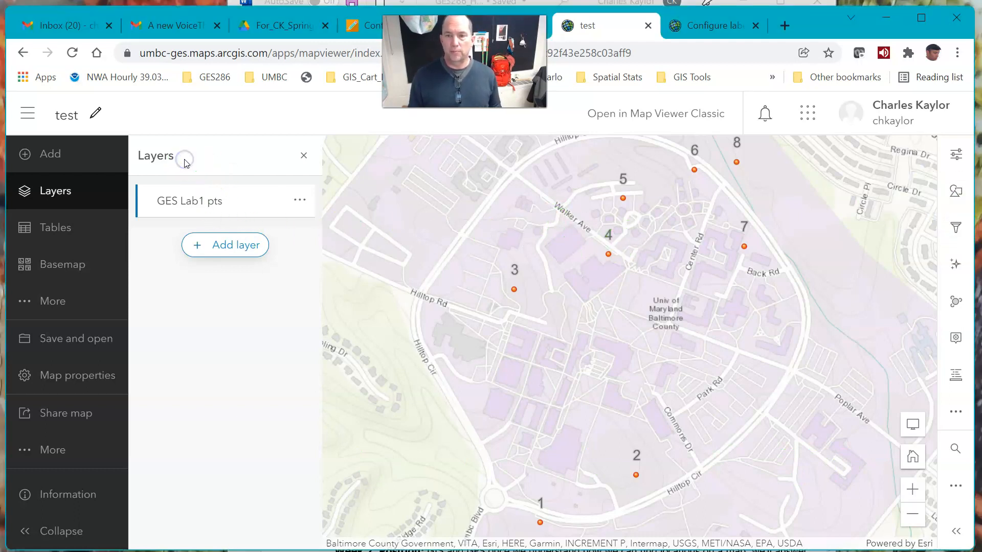
left_click(185, 207)
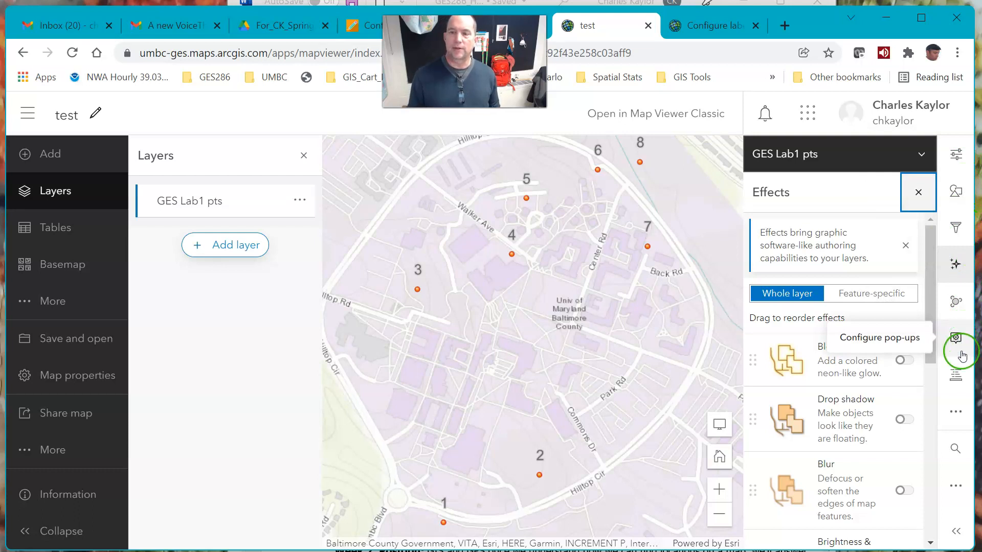
left_click(951, 415)
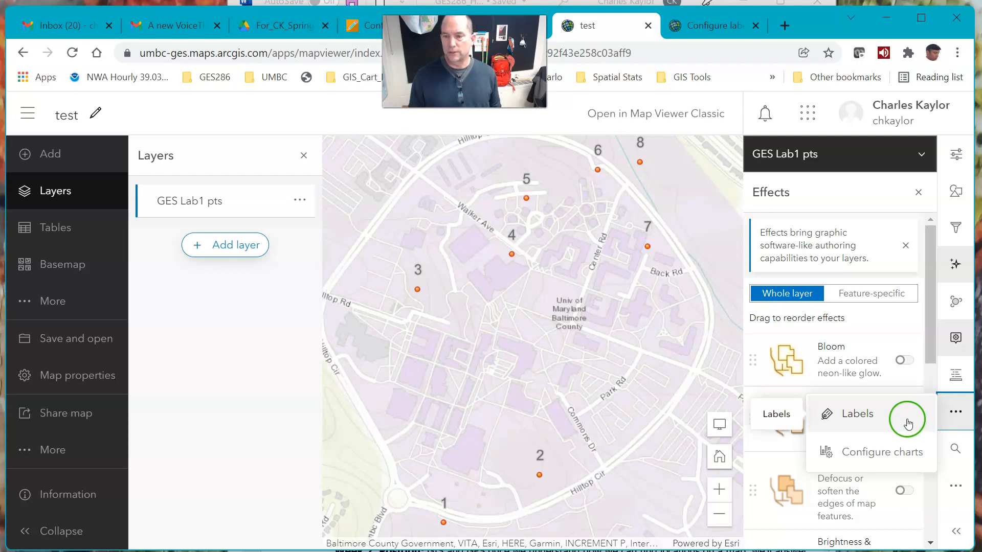
Measure the straight-line distance on the map from point 1 to point 2
left_click(955, 489)
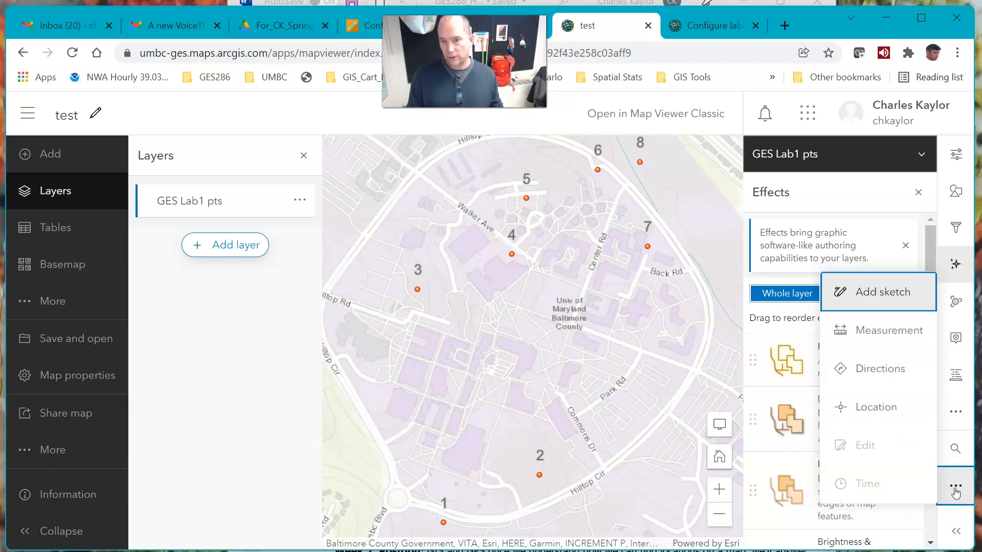
left_click(868, 336)
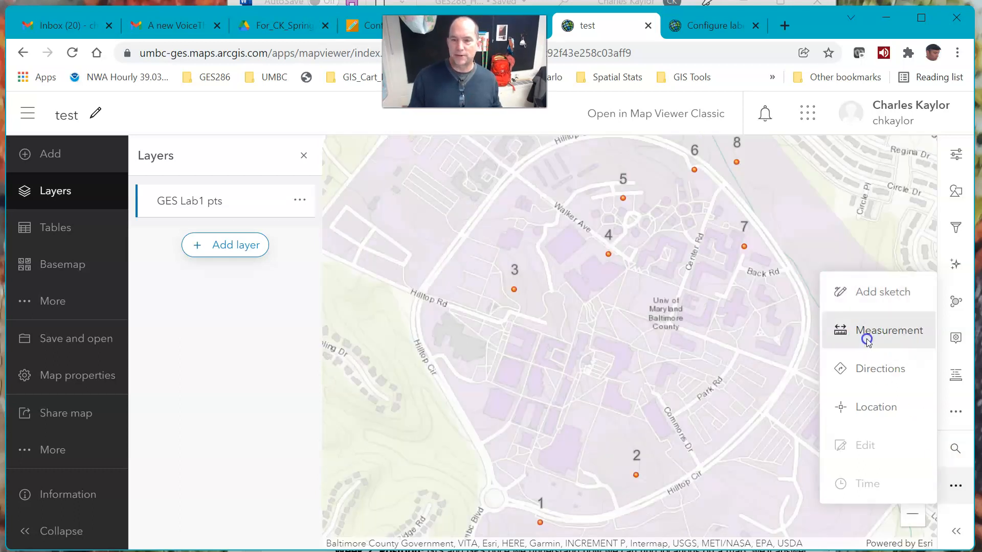
left_click(541, 522)
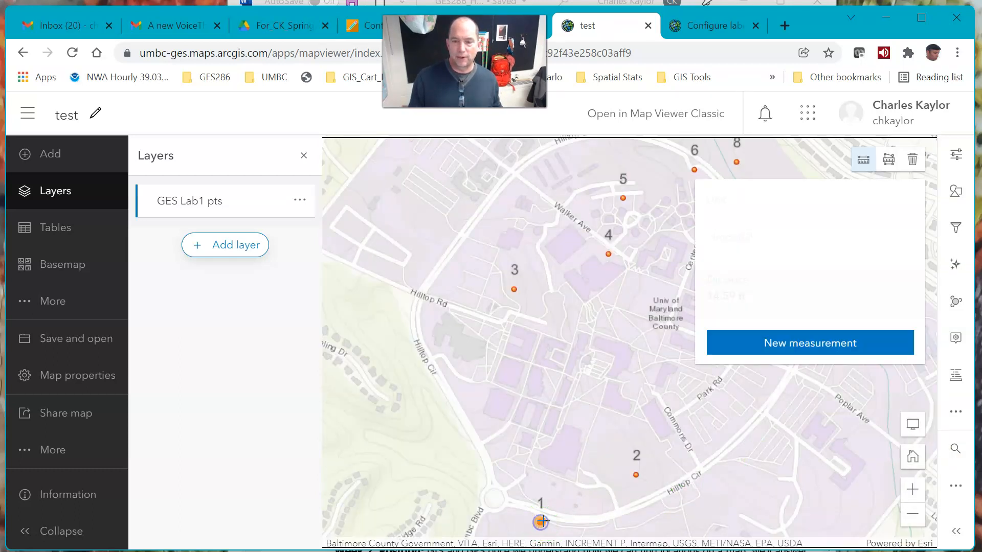
left_click(636, 477)
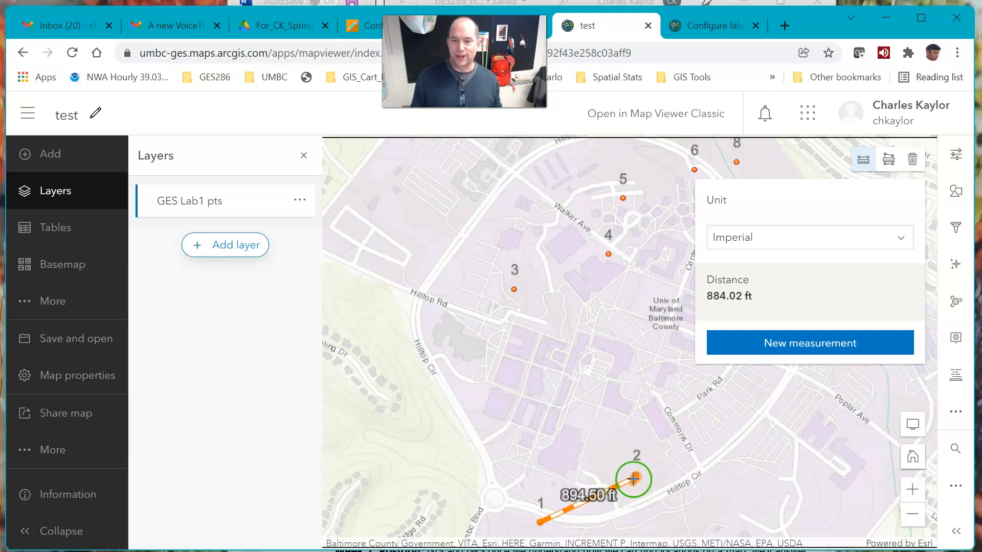
left_click(637, 477)
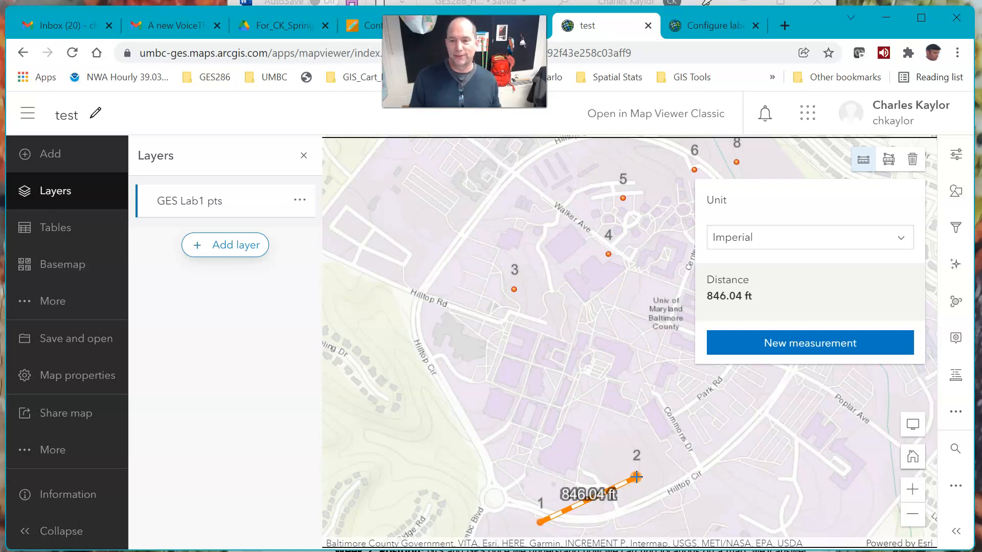
double_click(637, 476)
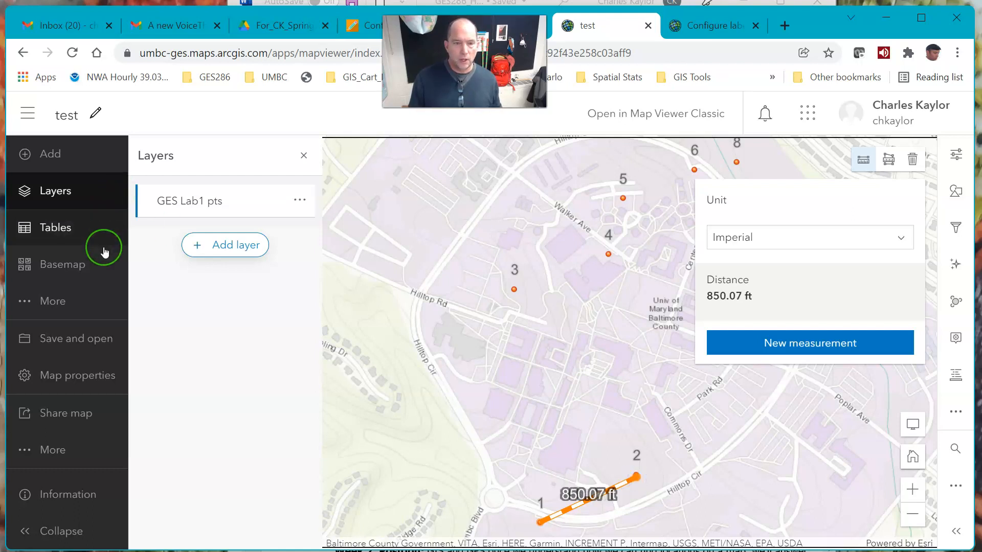